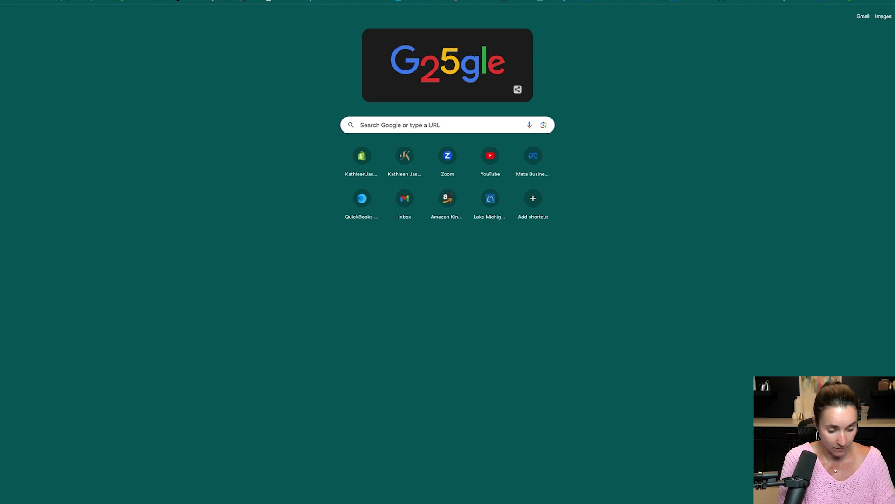
# Search Google for 'scribe for chrome'.
pyautogui.write('scri')
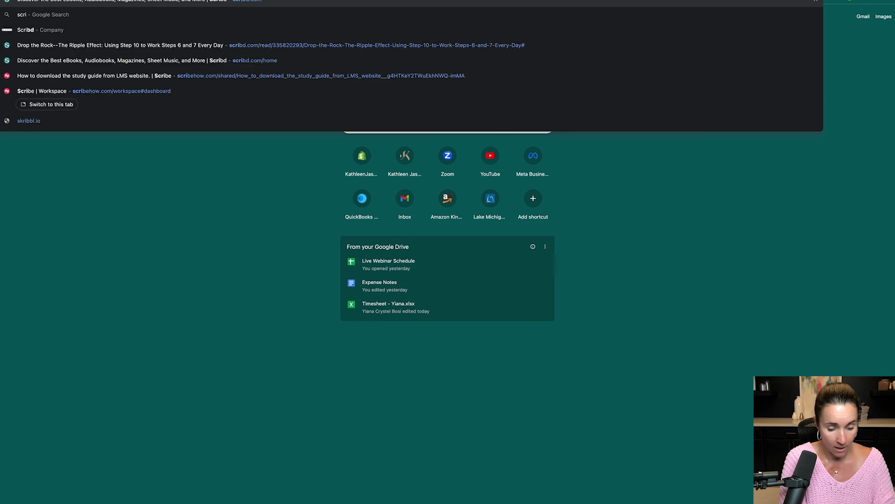
pyautogui.write('be for chrome')
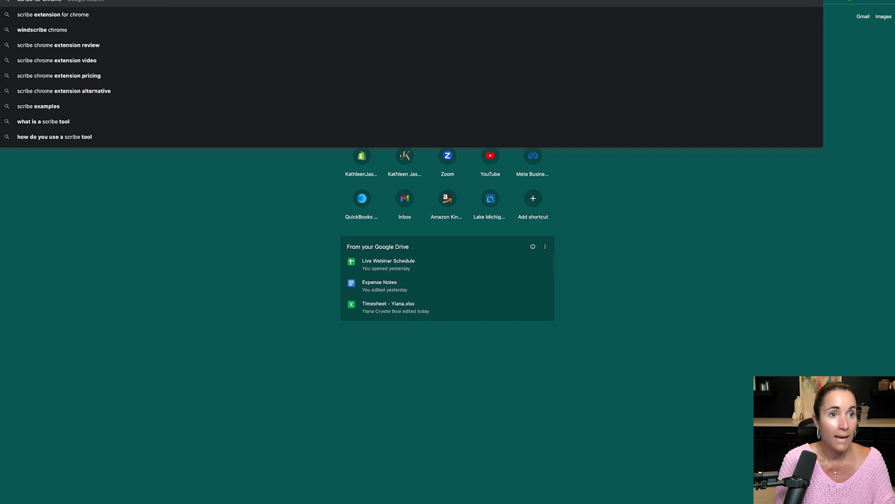
pyautogui.press('Return')
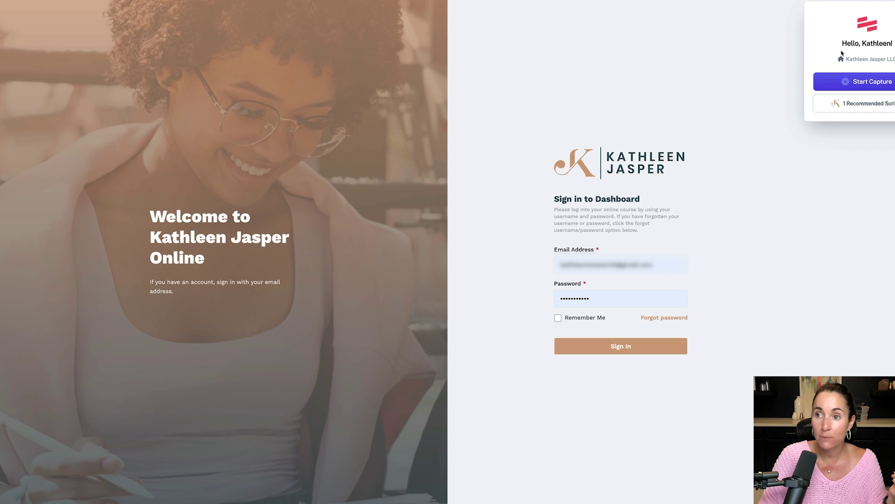
# Start a Scribe capture, then sign in to Kathleen Jasper Online.
pyautogui.click(865, 83)
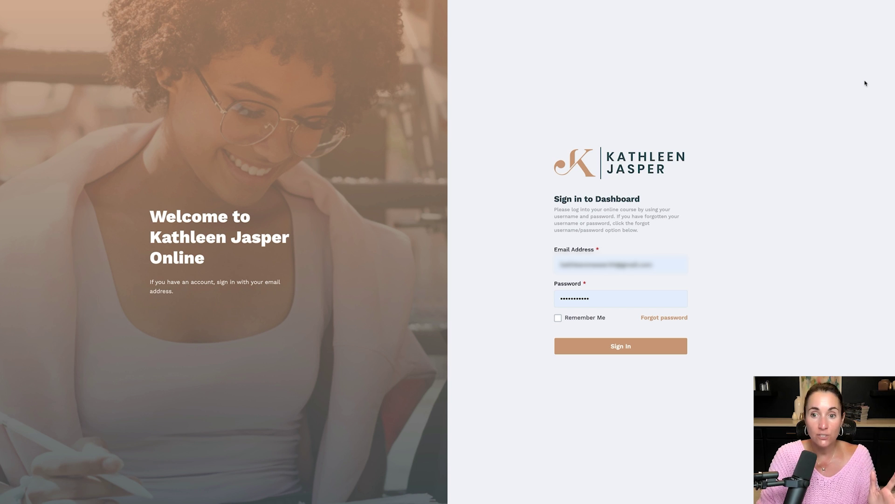
pyautogui.click(623, 345)
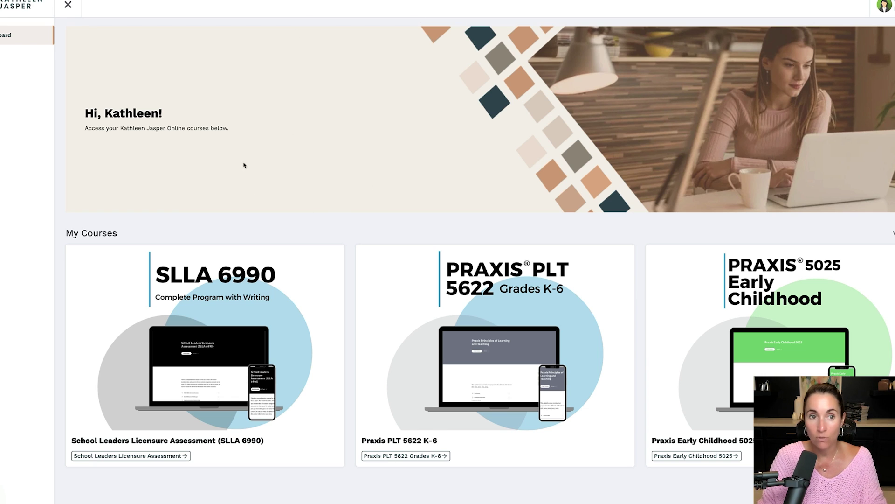
# Start the SLLA 6990 course, open its Study Guide lesson, then the Strategic Leadership Quiz.
pyautogui.click(162, 456)
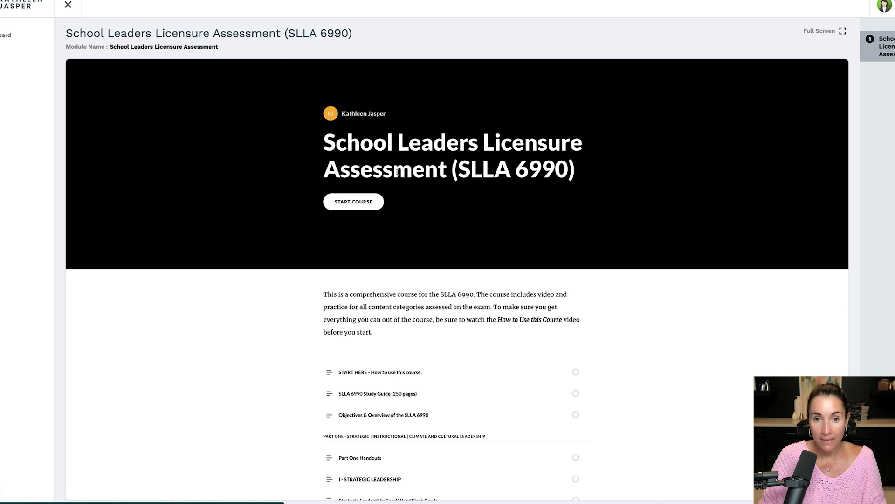
pyautogui.click(353, 202)
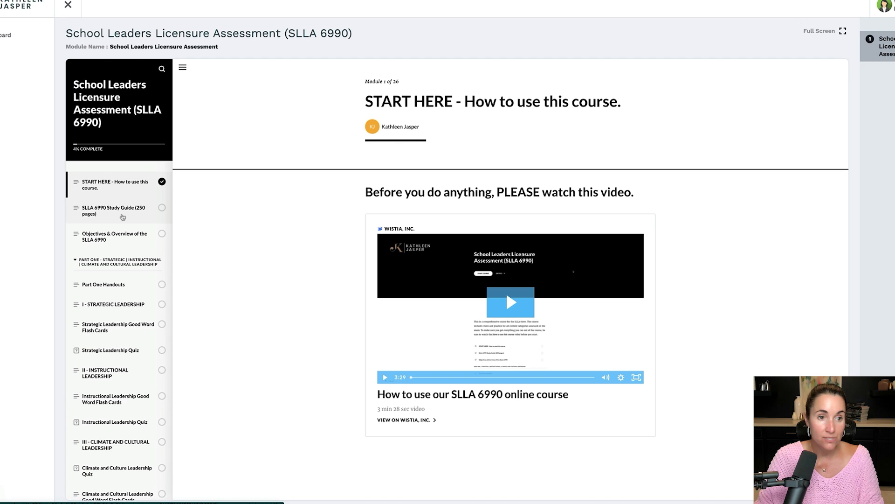
pyautogui.click(122, 216)
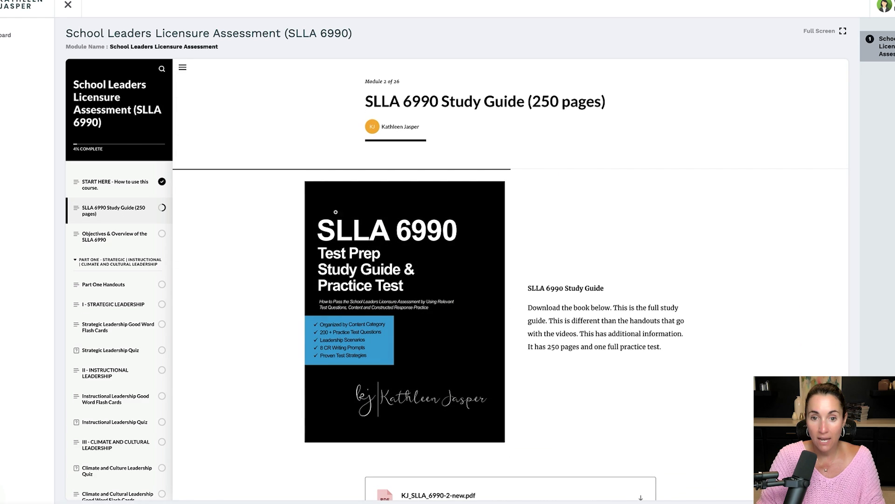
pyautogui.scroll(-2, 455, 294)
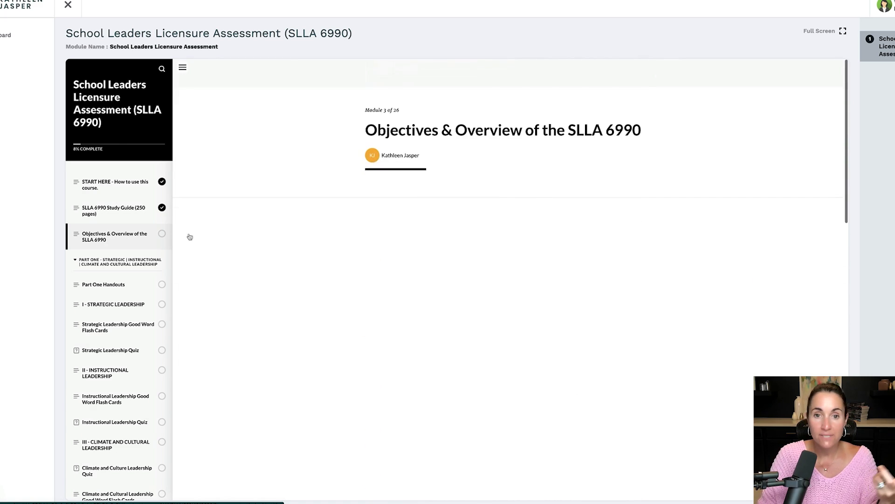
pyautogui.scroll(-10, 451, 215)
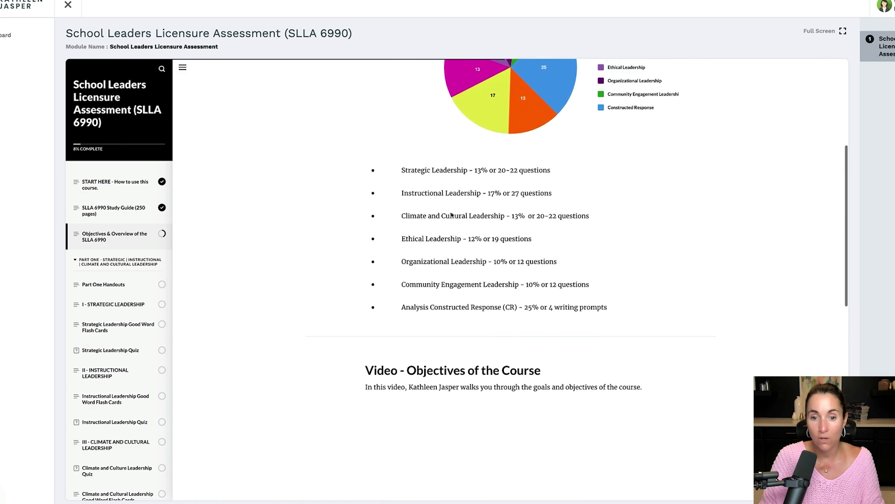
pyautogui.scroll(-1, 451, 212)
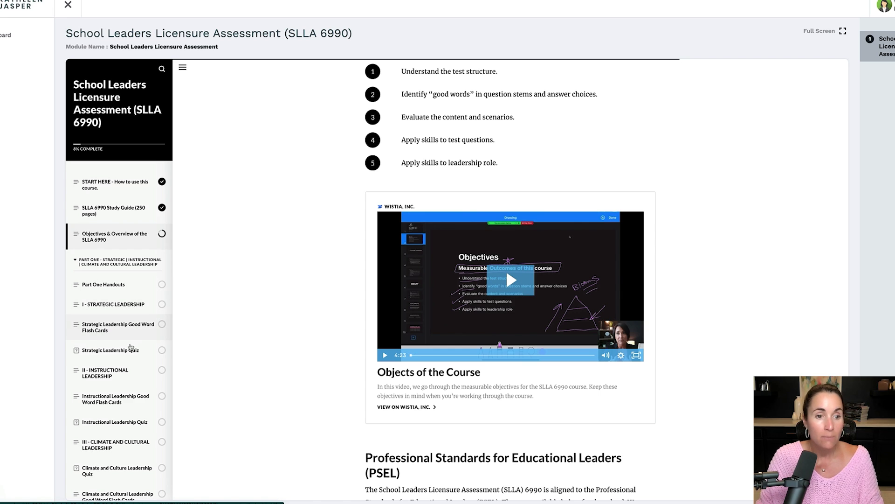
pyautogui.click(124, 349)
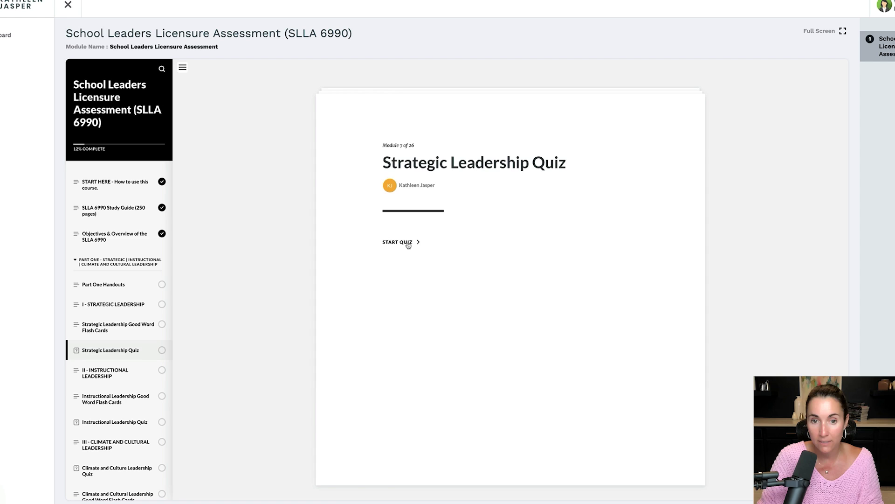
# Start the Strategic Leadership Quiz and submit the first answer to question 1.
pyautogui.click(408, 243)
pyautogui.click(466, 262)
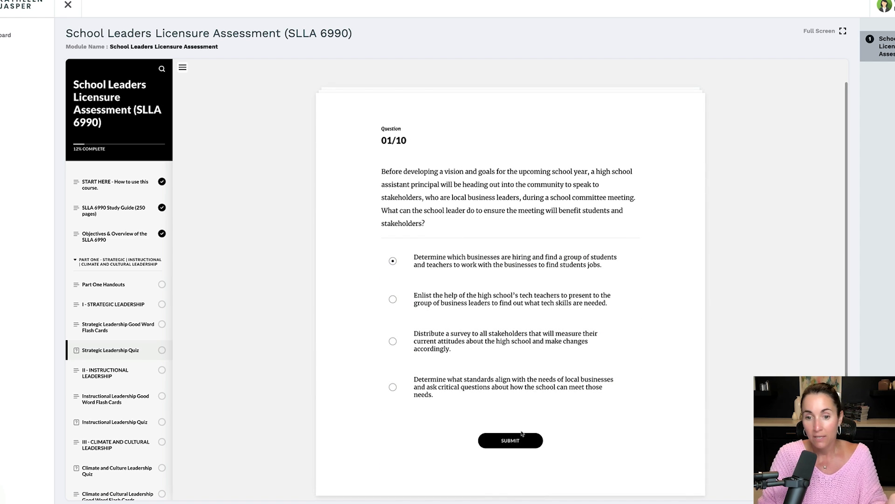
pyautogui.click(521, 433)
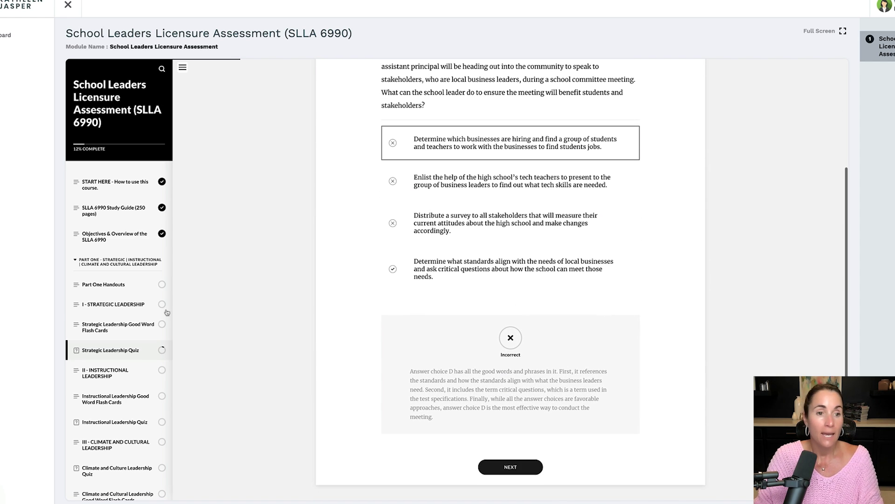
# Open the Audio Course Option module and bring up the Scribe extension.
pyautogui.scroll(-10, 167, 312)
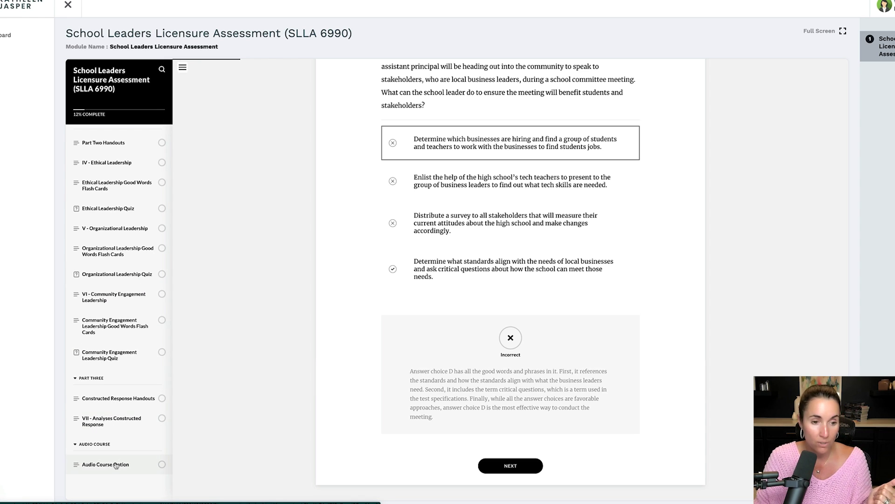
pyautogui.click(115, 464)
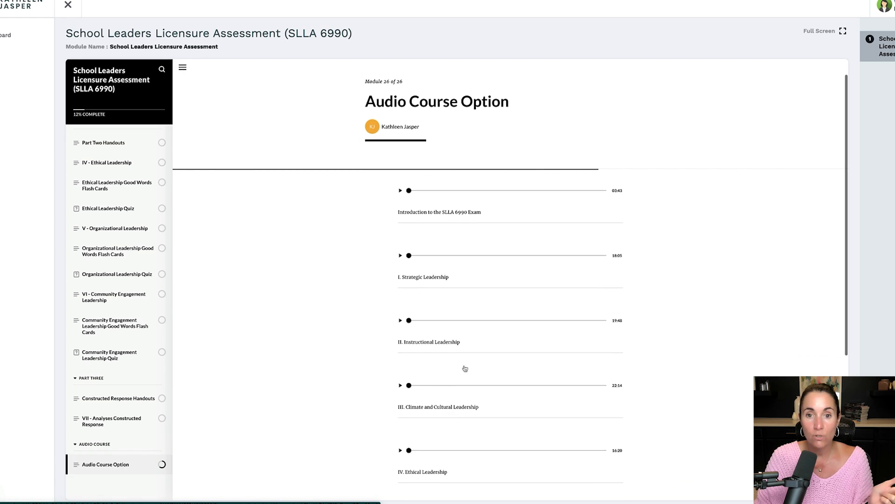
pyautogui.scroll(-3, 549, 258)
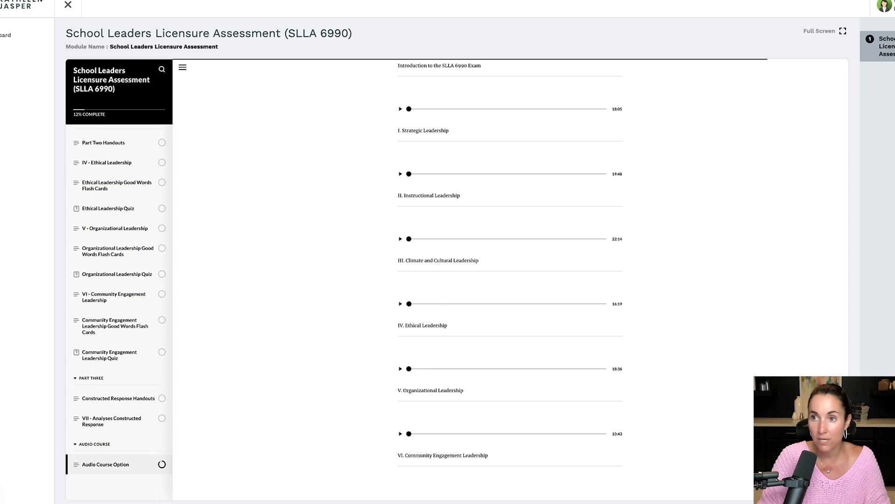
pyautogui.click(876, 1)
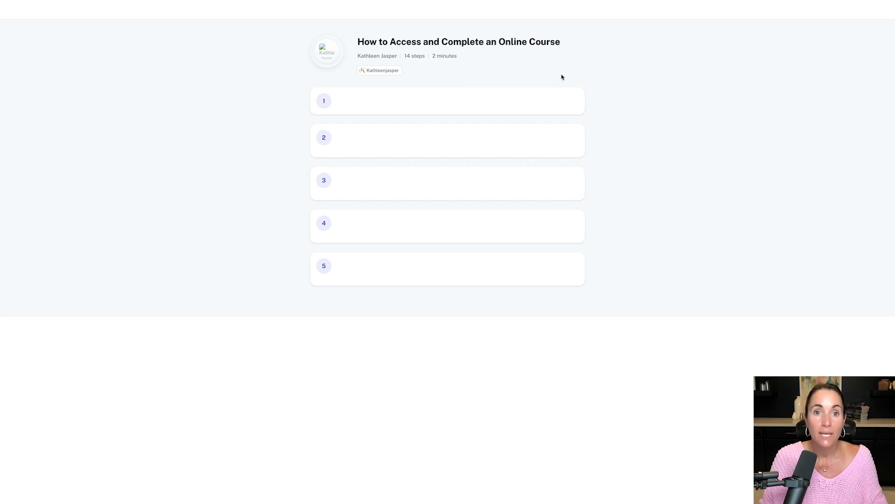
# Scroll through the 14 captured steps of the generated guide.
pyautogui.scroll(-3, 454, 269)
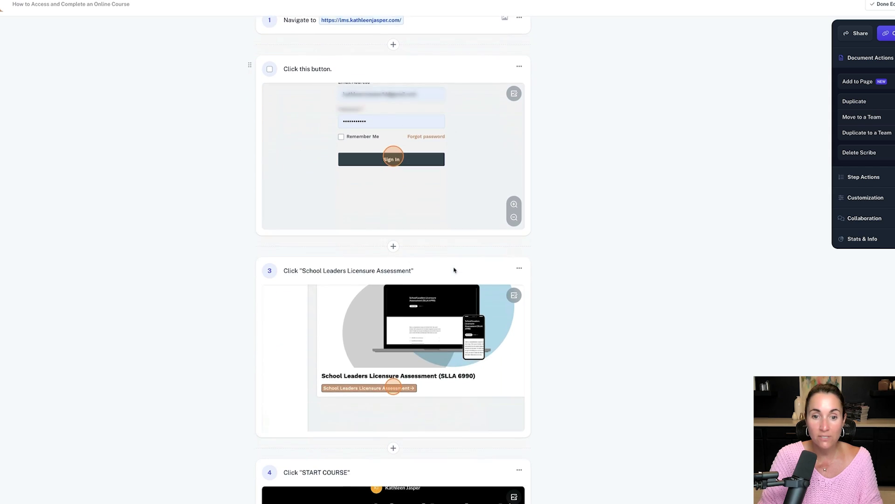
pyautogui.scroll(-10, 455, 269)
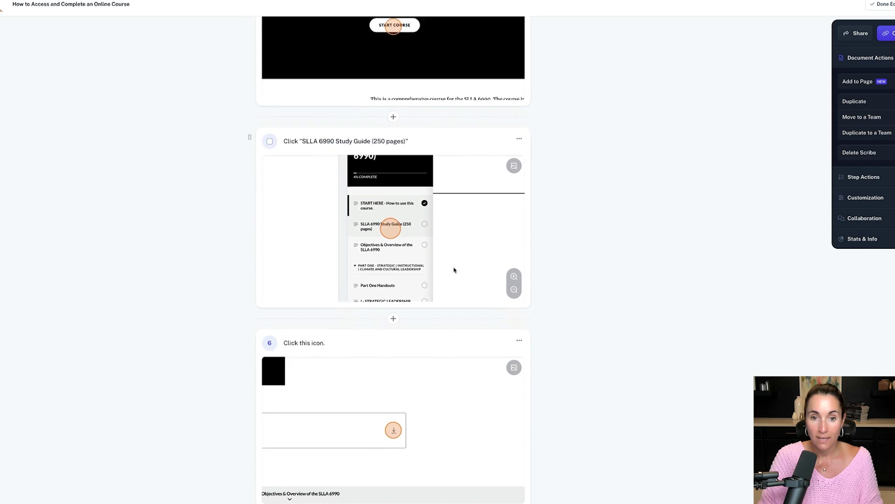
pyautogui.scroll(-3, 455, 269)
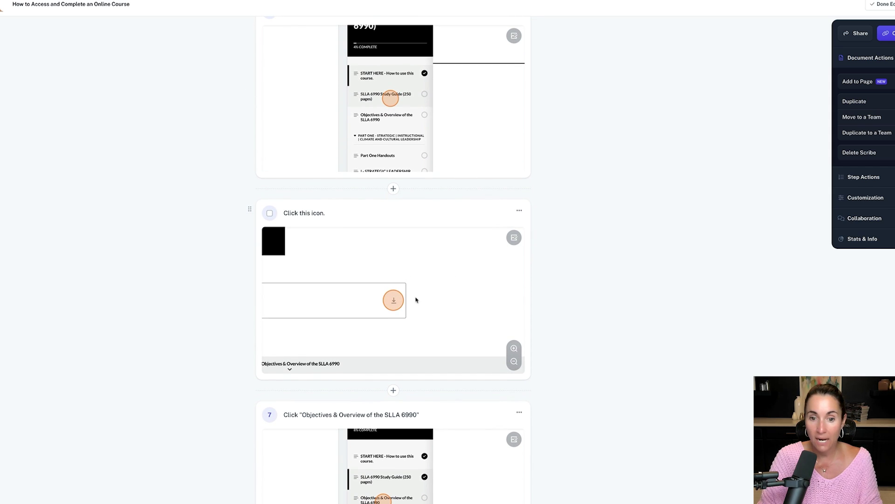
pyautogui.scroll(-11, 416, 299)
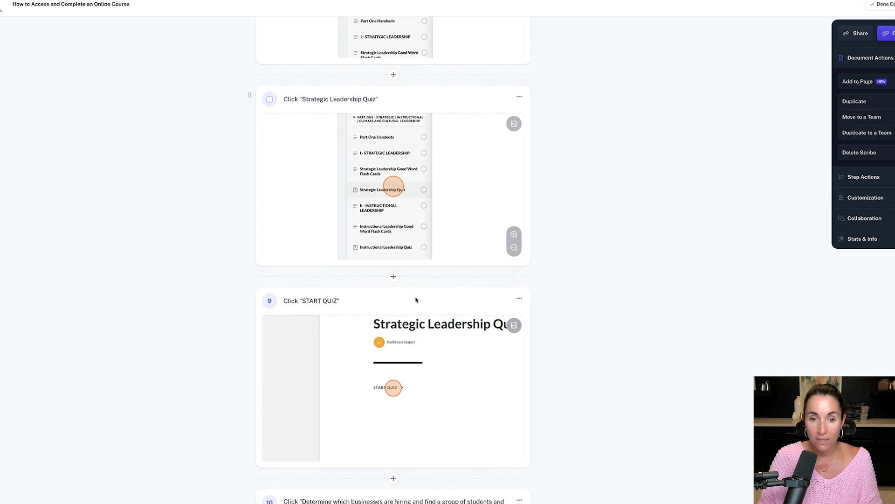
pyautogui.scroll(-10, 417, 300)
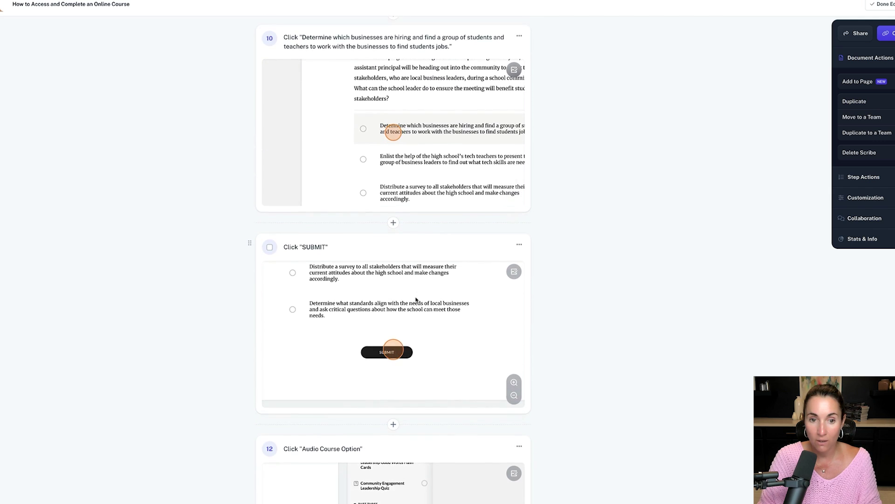
pyautogui.scroll(-3, 417, 300)
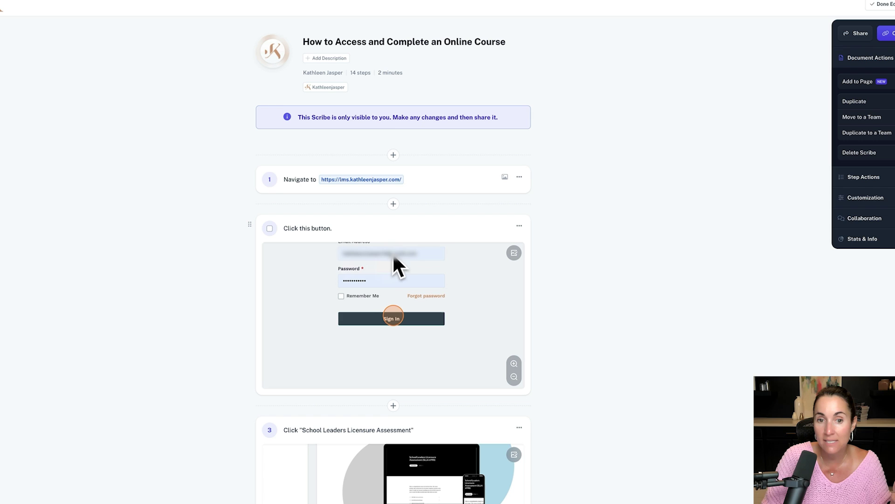
# Black out the email field in step 2's screenshot with Redact Forever.
pyautogui.click(513, 253)
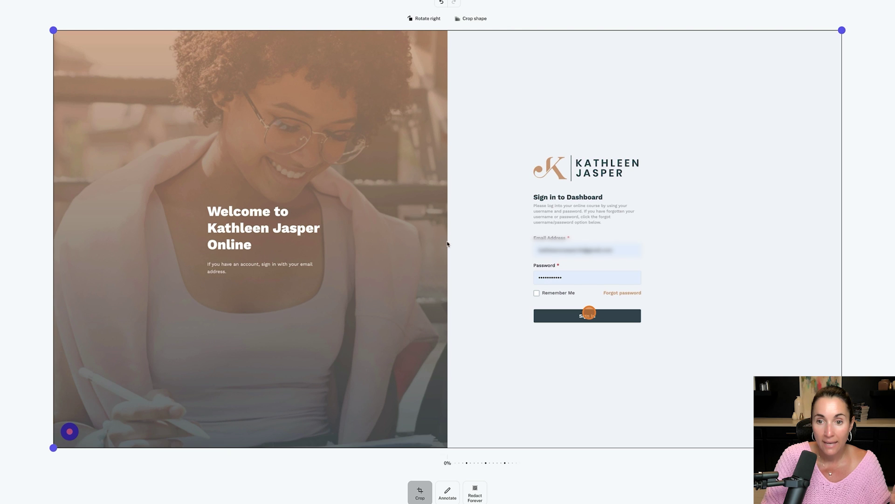
pyautogui.click(475, 494)
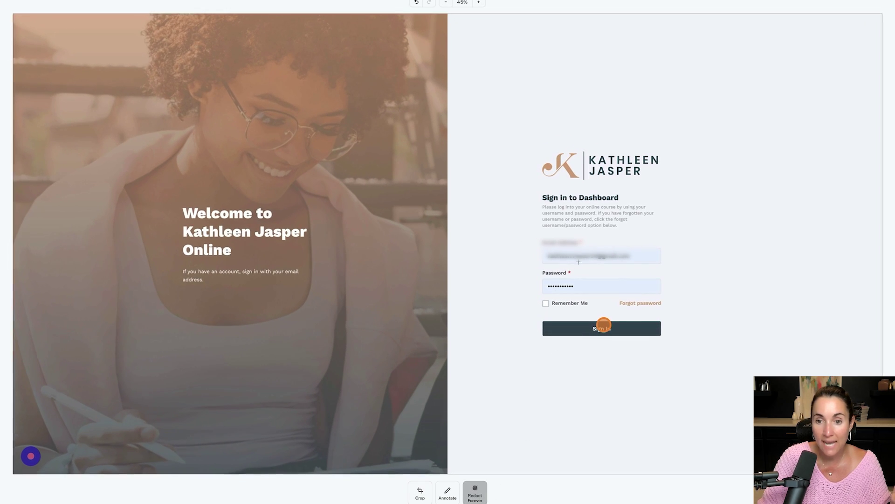
pyautogui.moveTo(547, 255); pyautogui.dragTo(596, 264)
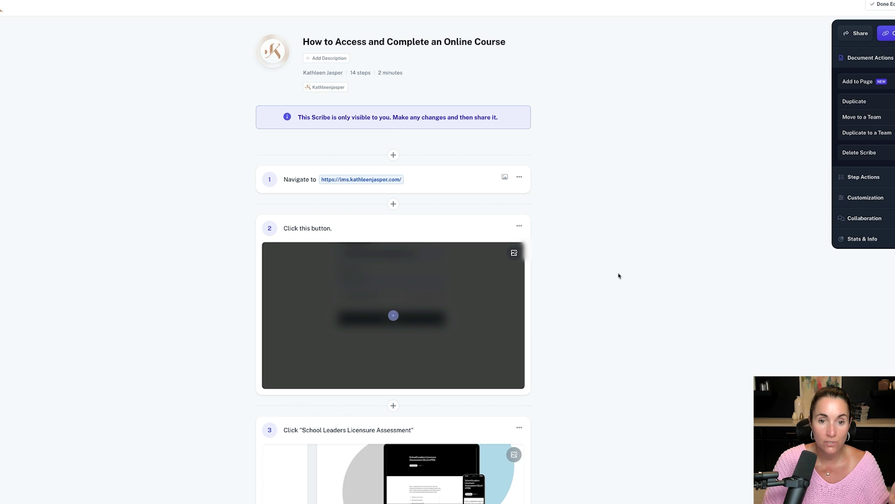
pyautogui.scroll(-1, 620, 276)
pyautogui.scroll(-3, 619, 276)
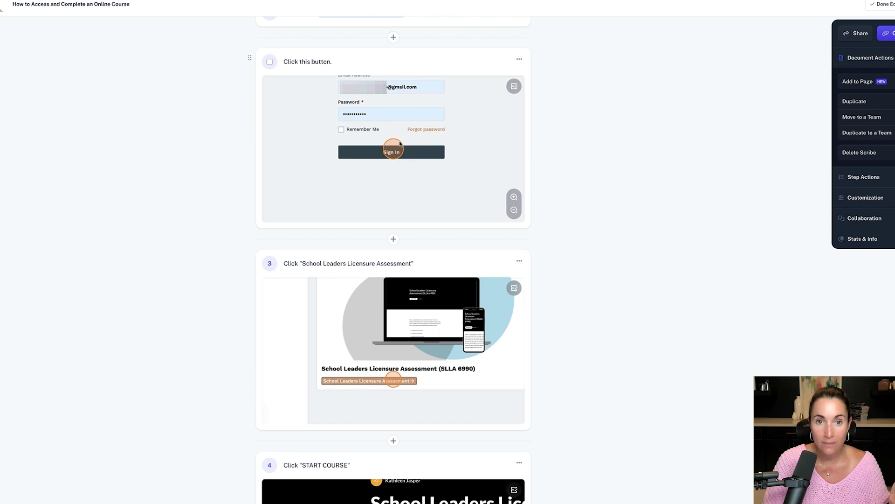
pyautogui.scroll(2, 400, 144)
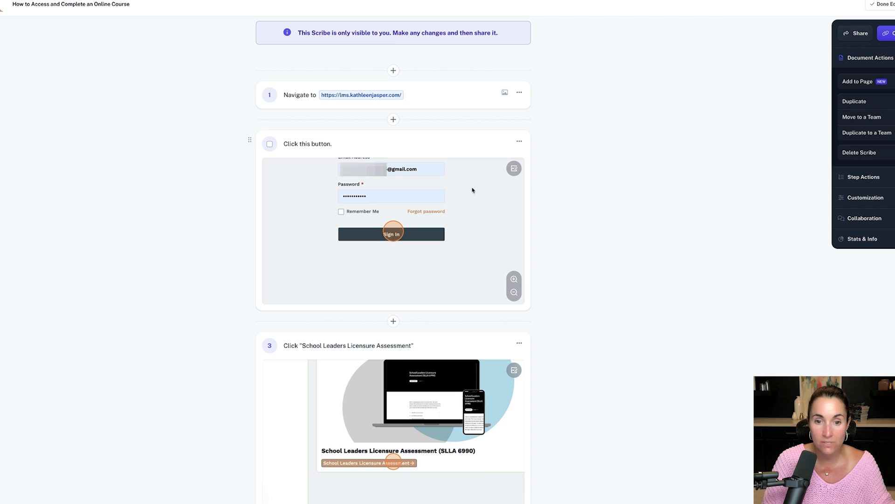
pyautogui.scroll(-4, 473, 190)
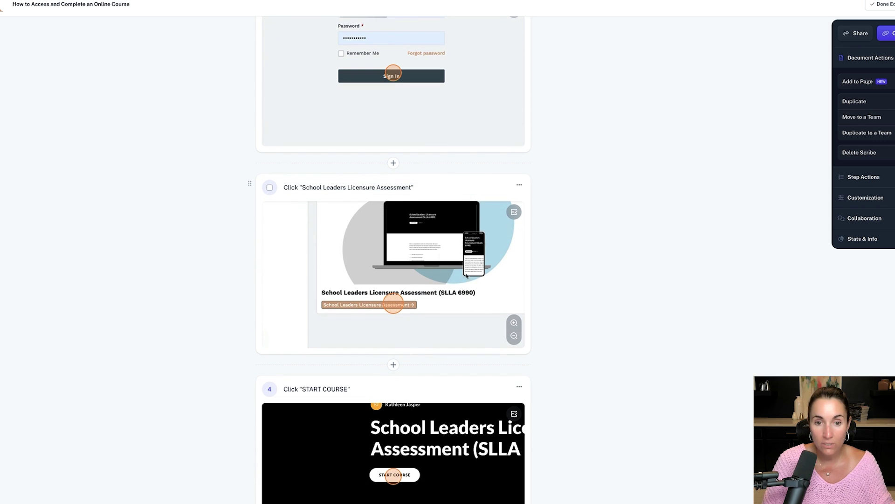
pyautogui.scroll(-8, 412, 278)
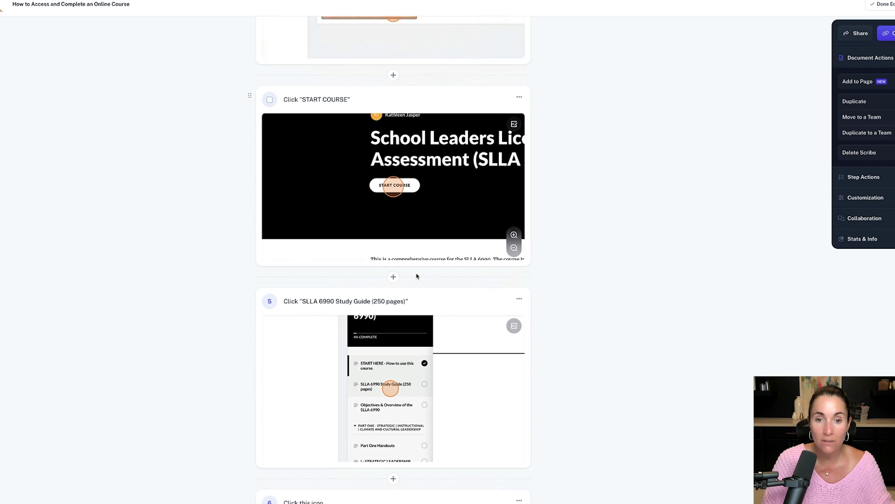
pyautogui.scroll(-7, 416, 274)
pyautogui.scroll(9, 417, 274)
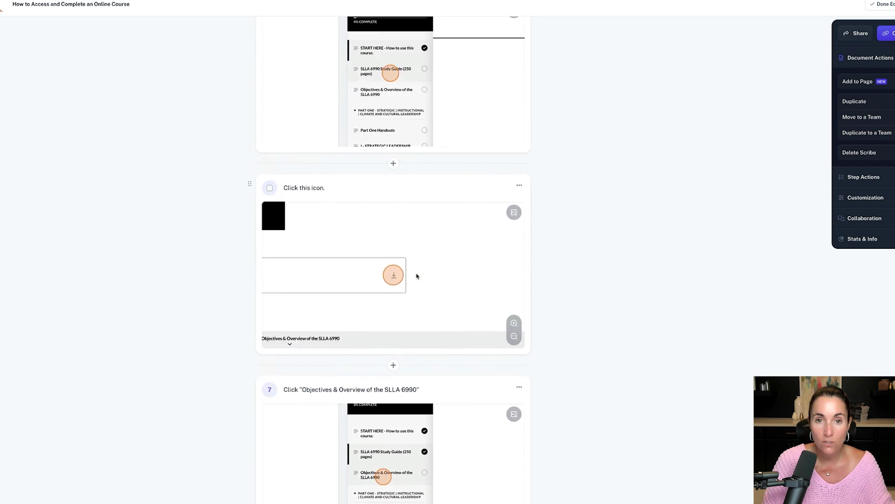
pyautogui.scroll(5, 416, 276)
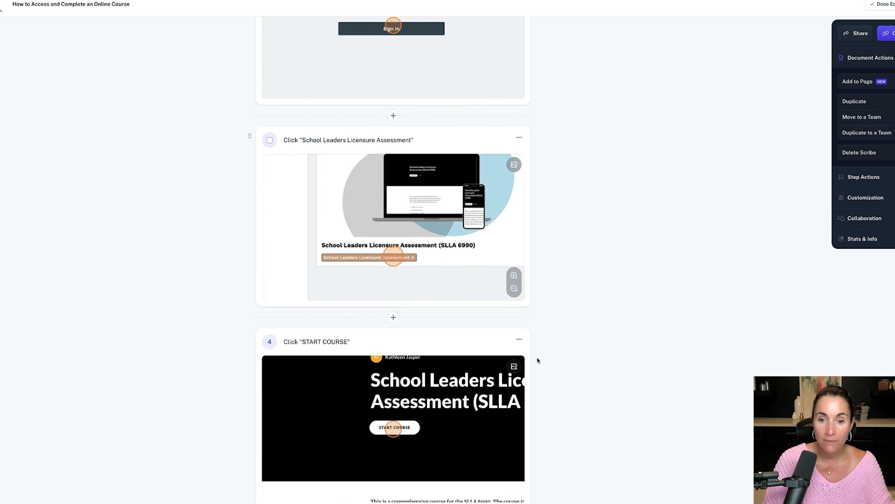
pyautogui.click(519, 138)
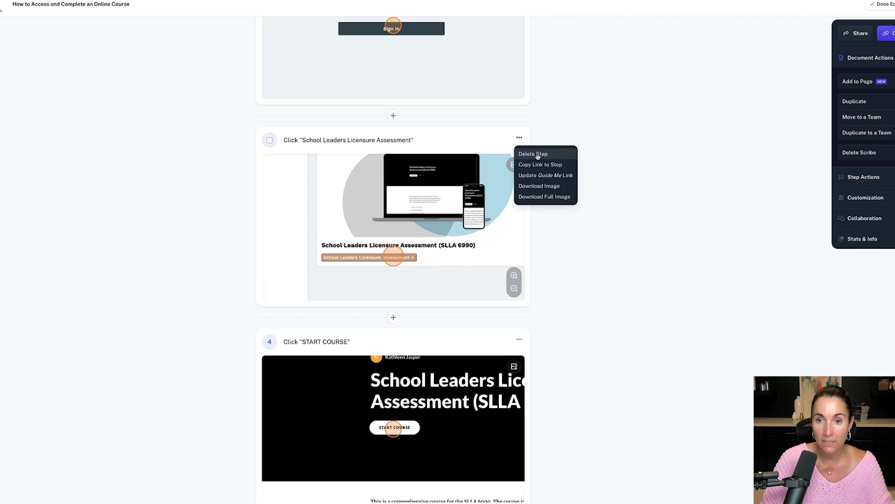
pyautogui.click(608, 150)
pyautogui.scroll(3, 474, 189)
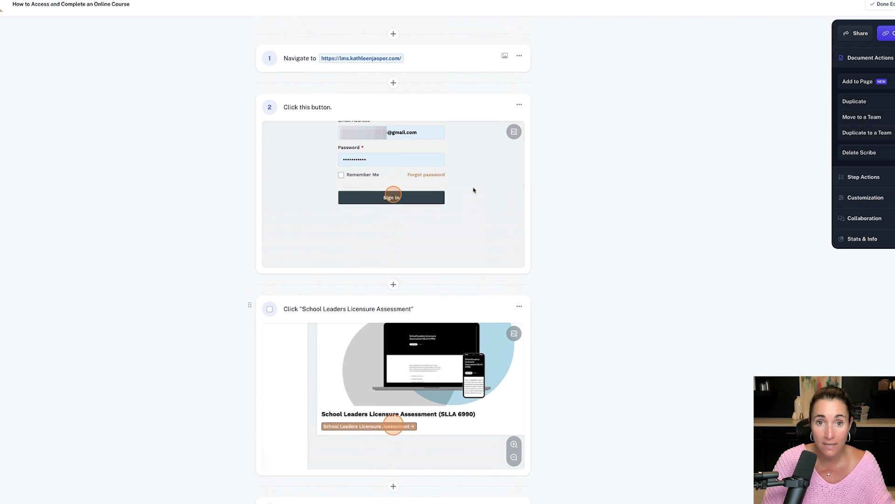
pyautogui.scroll(-10, 473, 189)
pyautogui.scroll(-8, 473, 189)
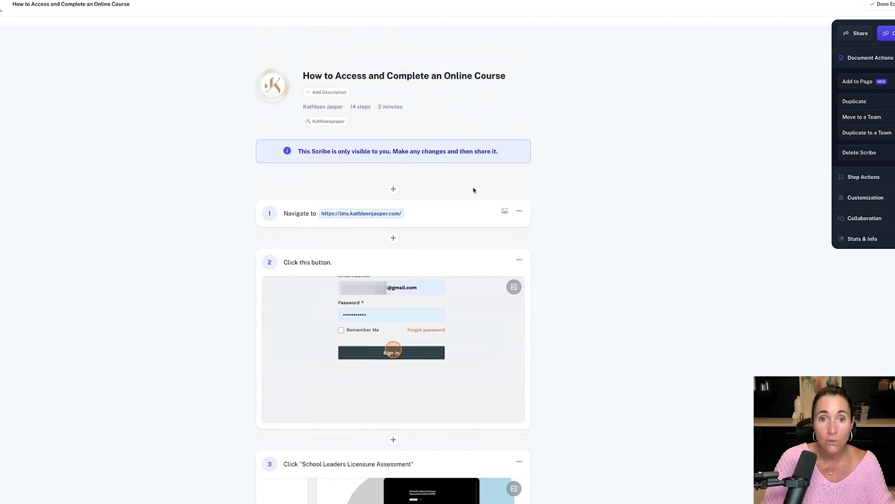
pyautogui.scroll(-1, 474, 189)
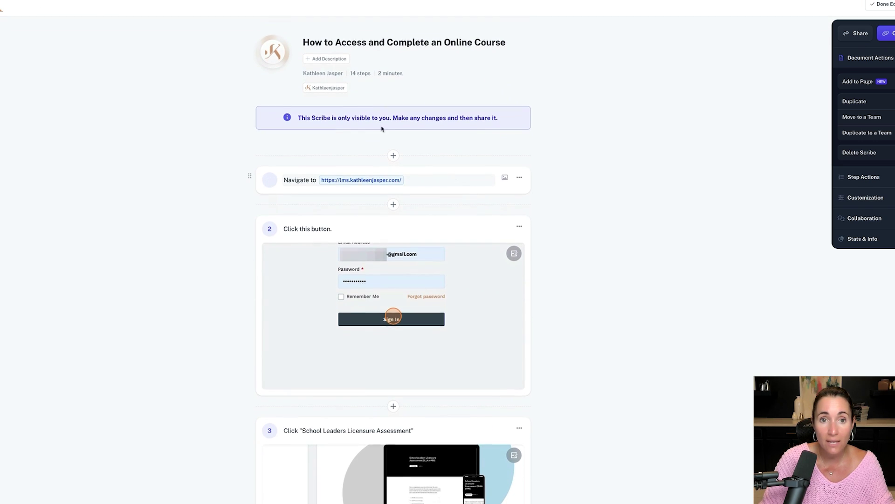
# Insert 'the SLLA 6990' into the guide's title.
pyautogui.click(444, 41)
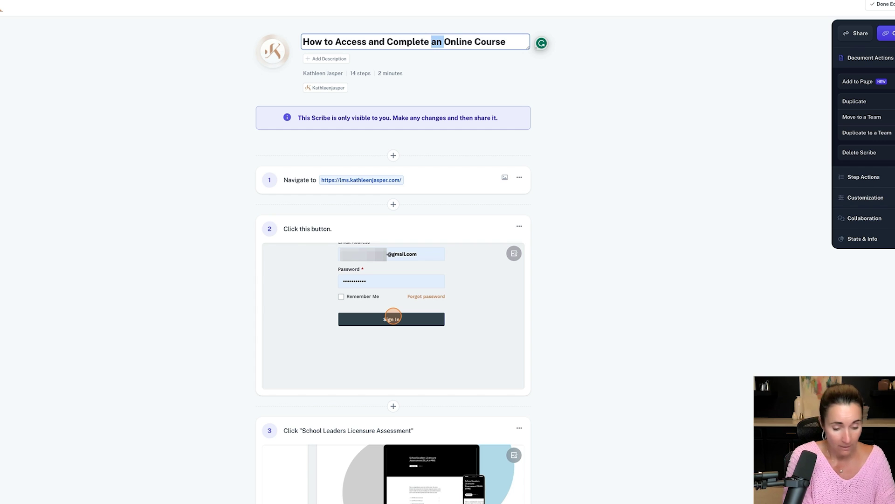
pyautogui.write('the SLLA 6')
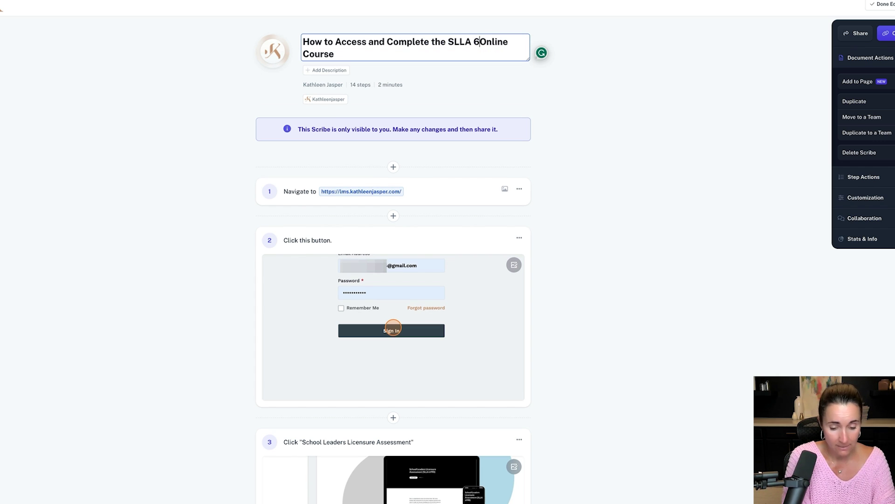
pyautogui.write('990')
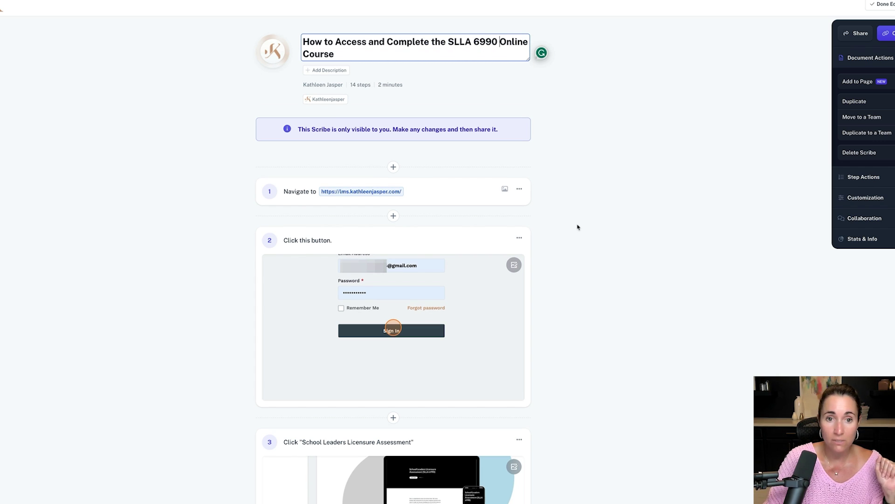
pyautogui.click(321, 189)
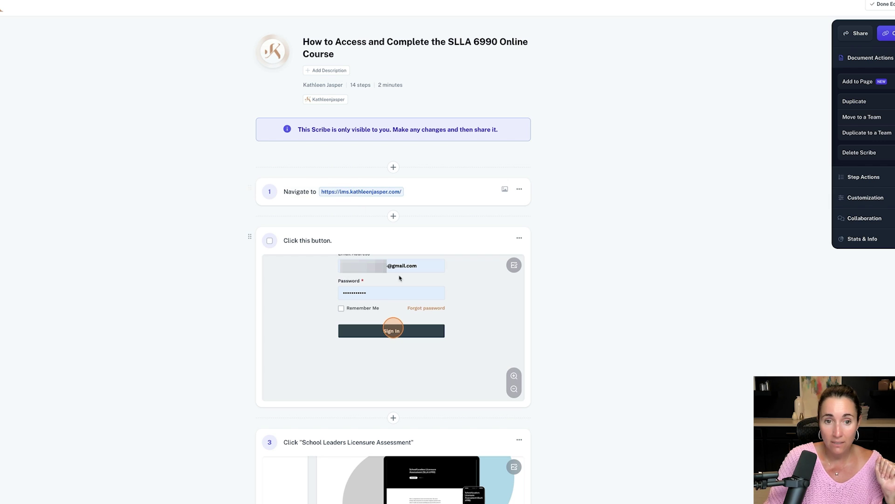
# Replace step 2's description with 'Log in'.
pyautogui.scroll(-2, 345, 194)
pyautogui.click(304, 178)
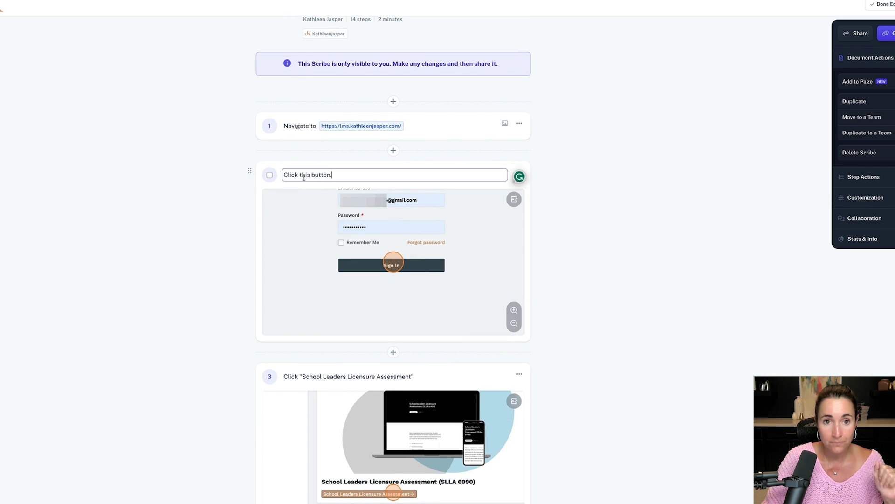
pyautogui.tripleClick(286, 174)
pyautogui.write('Log in.')
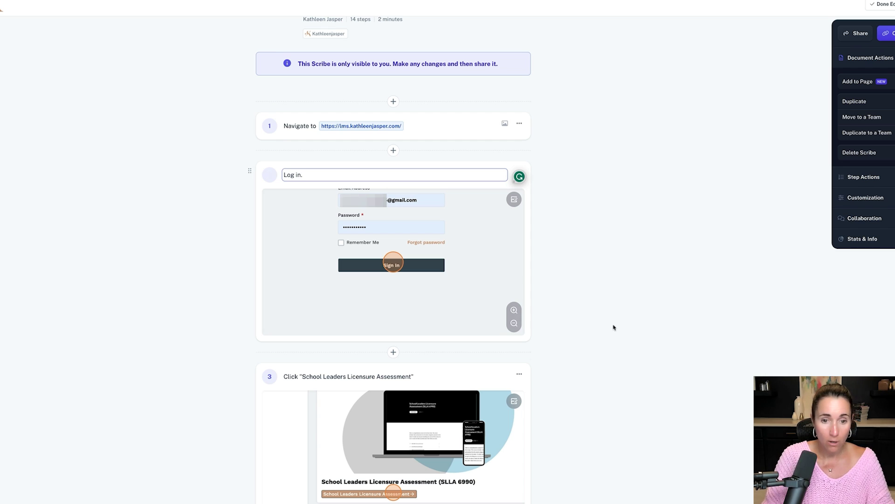
# Zoom step 6's screenshot out to show the whole page.
pyautogui.scroll(-5, 614, 329)
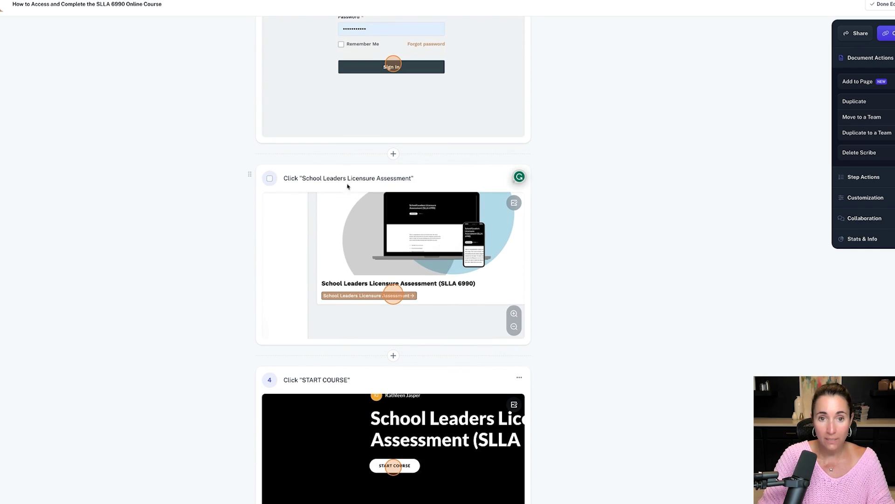
pyautogui.scroll(-5, 391, 300)
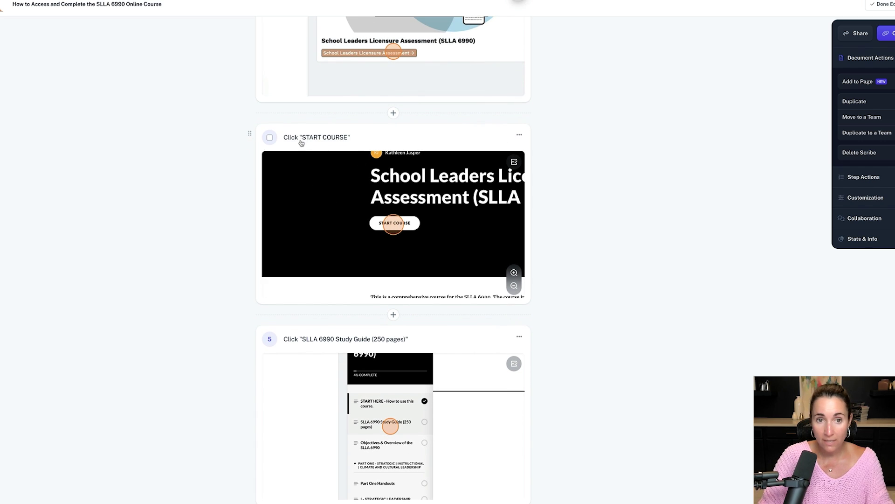
pyautogui.scroll(-1, 319, 287)
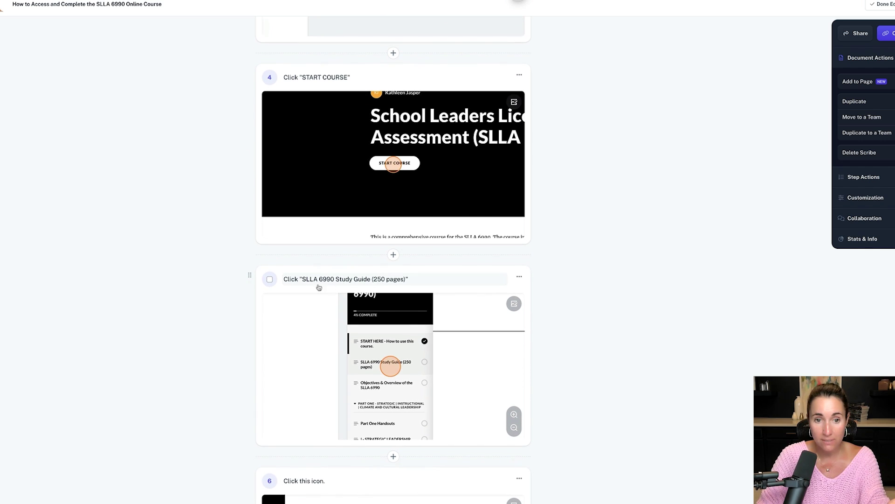
pyautogui.scroll(-3, 394, 364)
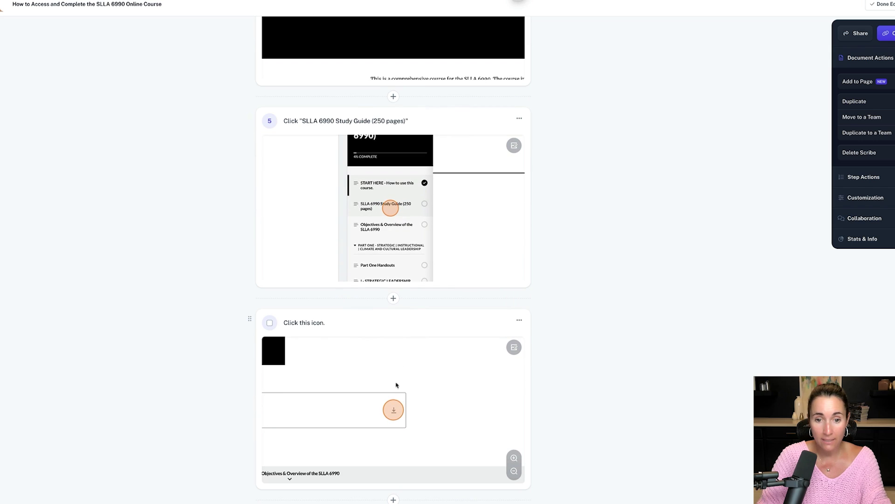
pyautogui.scroll(-1, 396, 406)
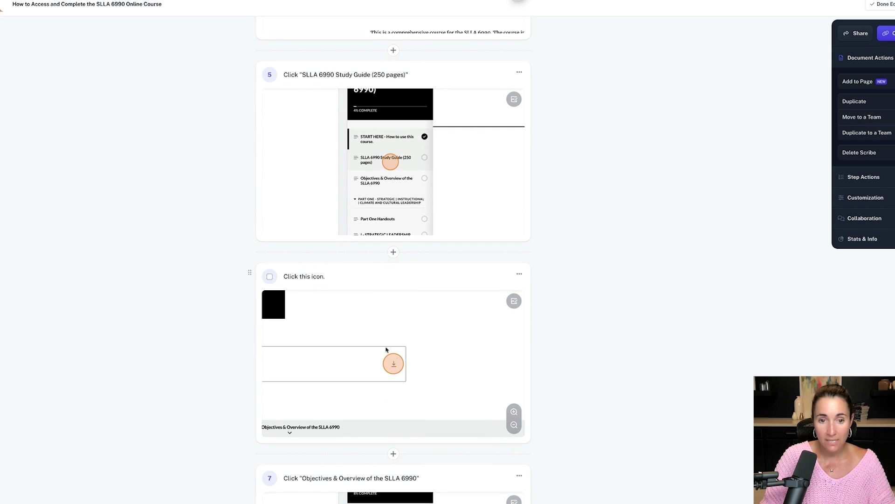
pyautogui.click(514, 426)
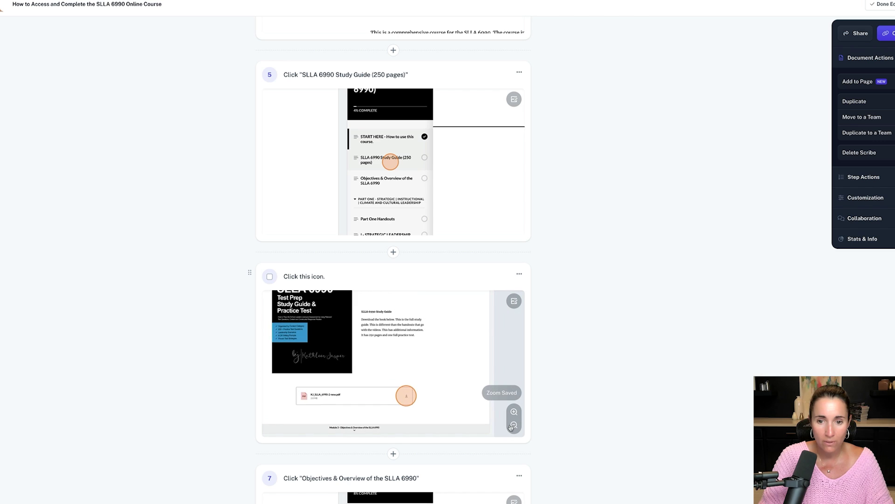
# Draw an arrow on step 6's screenshot pointing at the PDF download button.
pyautogui.click(513, 301)
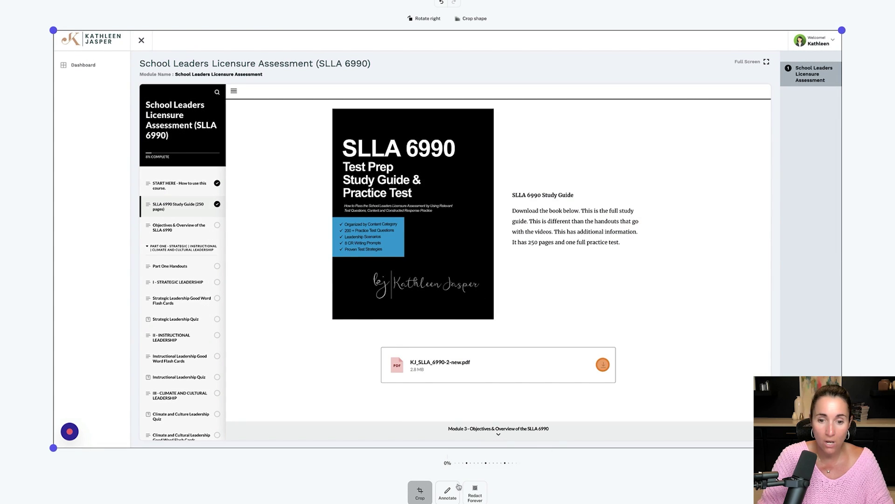
pyautogui.click(448, 491)
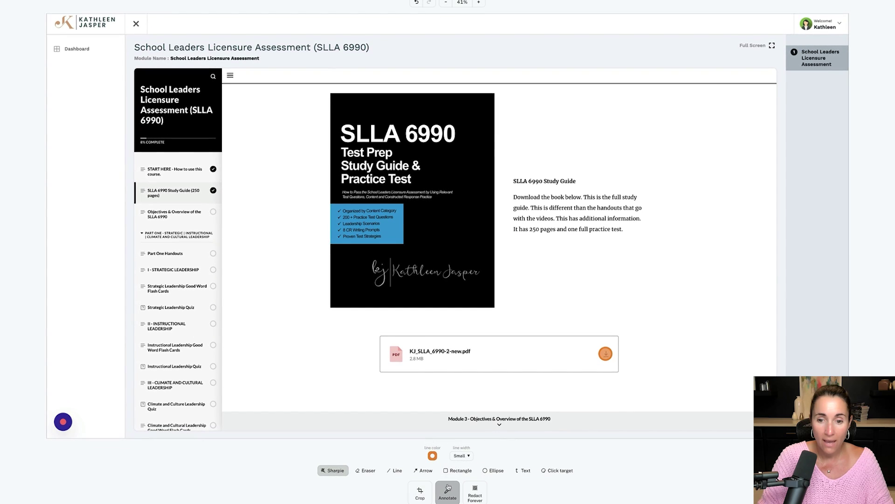
pyautogui.click(423, 470)
pyautogui.moveTo(683, 248)
pyautogui.mouseDown()
pyautogui.moveTo(690, 240)
pyautogui.moveTo(636, 360)
pyautogui.moveTo(614, 339)
pyautogui.mouseUp()
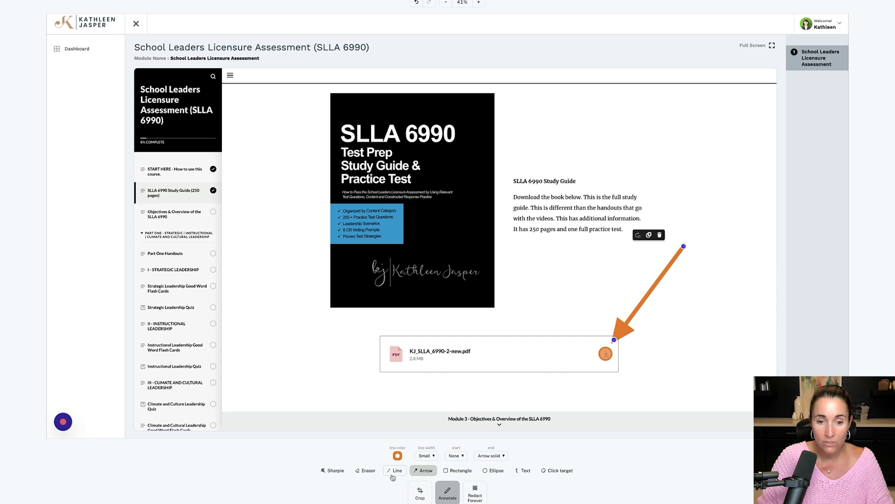
# Add a 'Download' text label above the arrow.
pyautogui.click(523, 470)
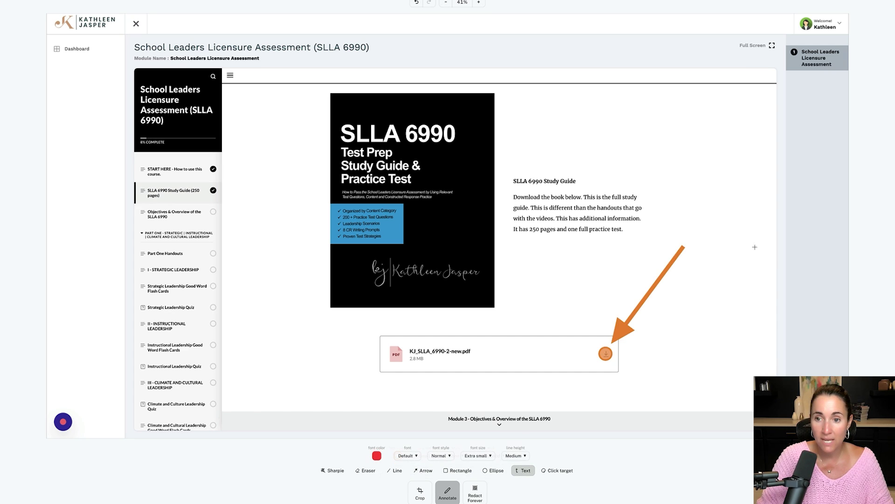
pyautogui.click(671, 224)
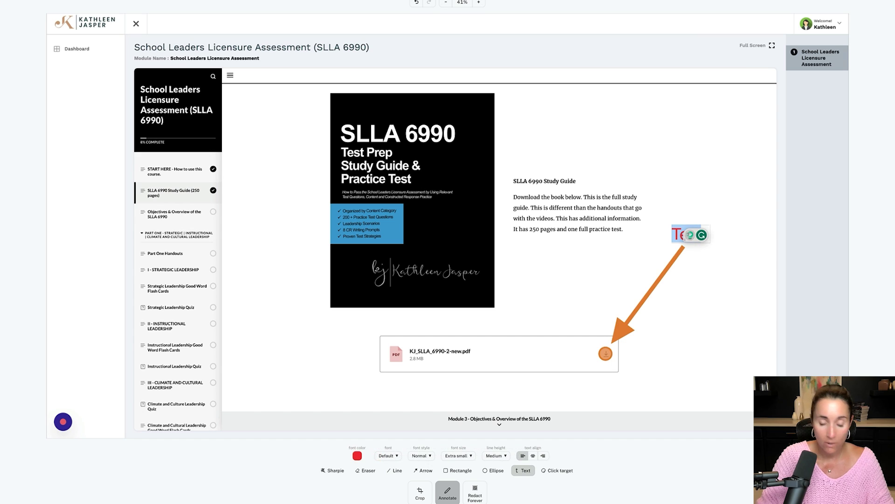
pyautogui.write('Dow')
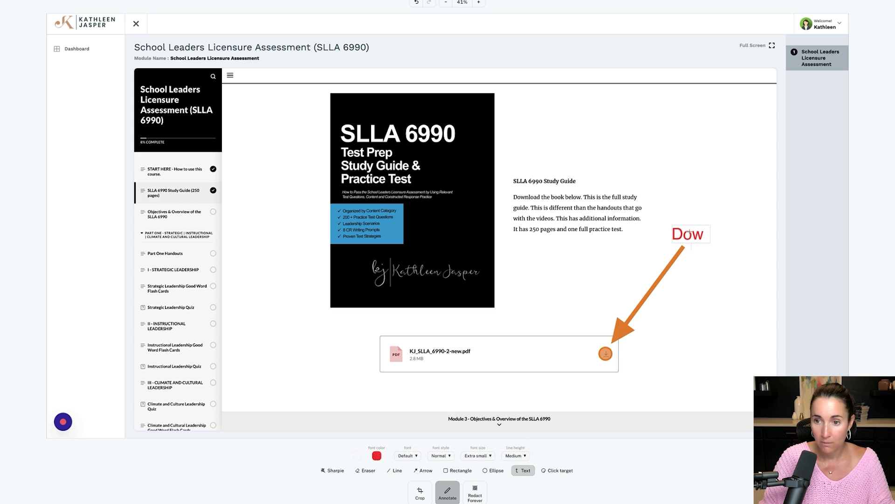
pyautogui.write('nload')
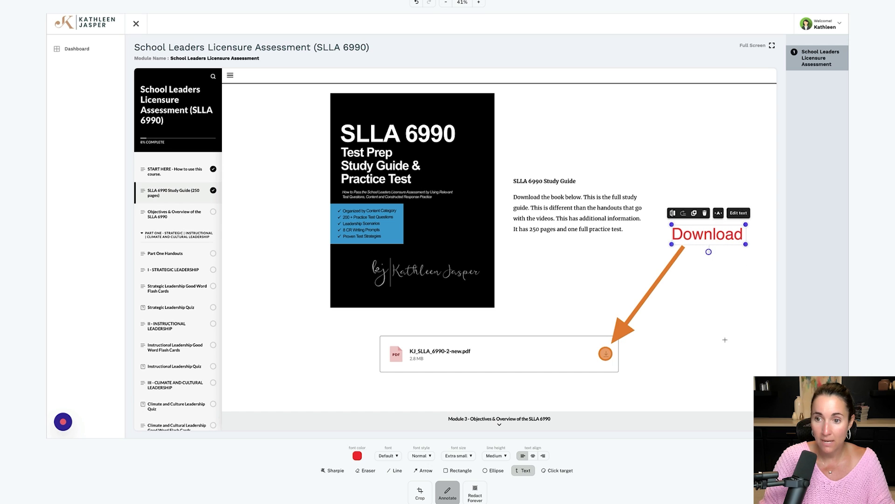
pyautogui.press('Escape')
# Make the Download label orange.
pyautogui.doubleClick(694, 234)
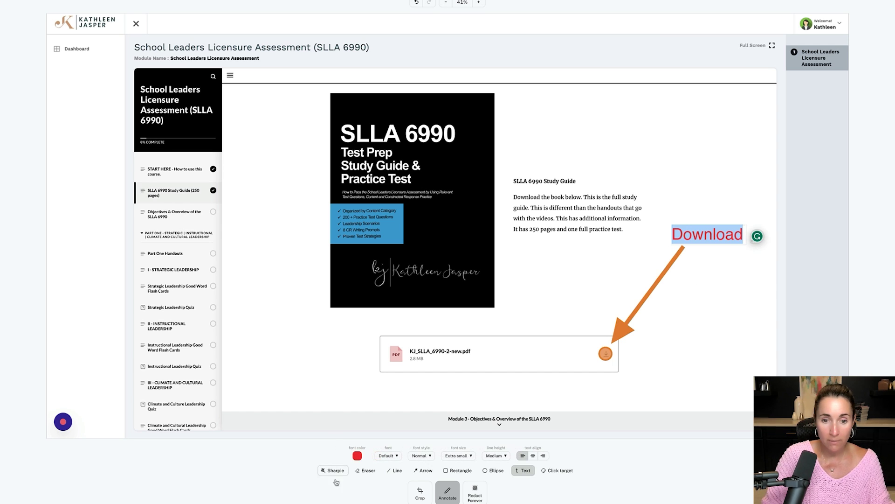
pyautogui.click(360, 458)
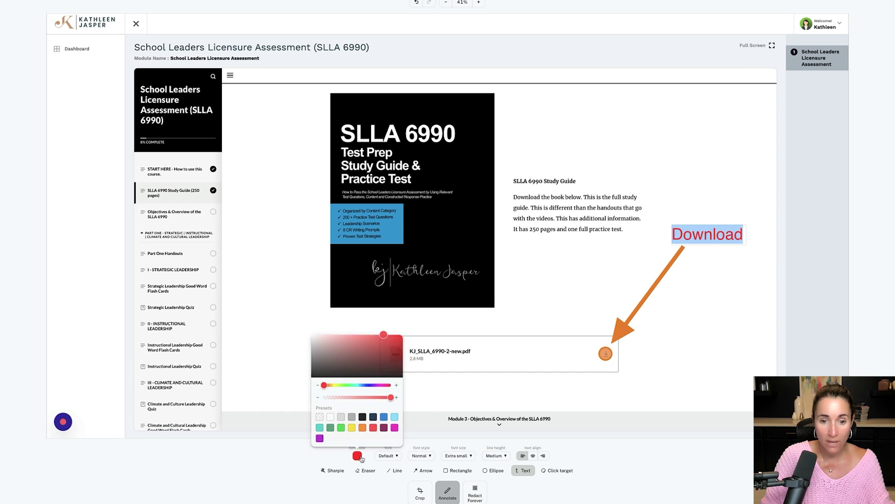
pyautogui.click(363, 428)
pyautogui.press('Escape')
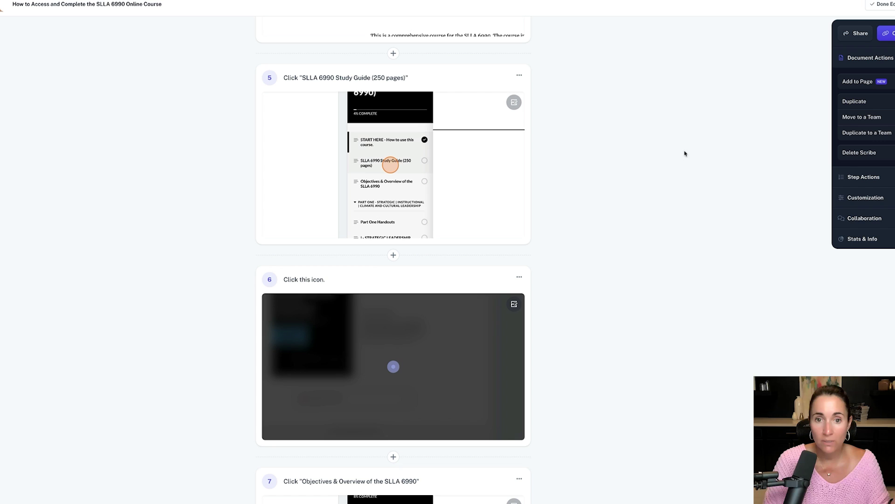
pyautogui.scroll(-5, 542, 178)
pyautogui.scroll(-1, 543, 179)
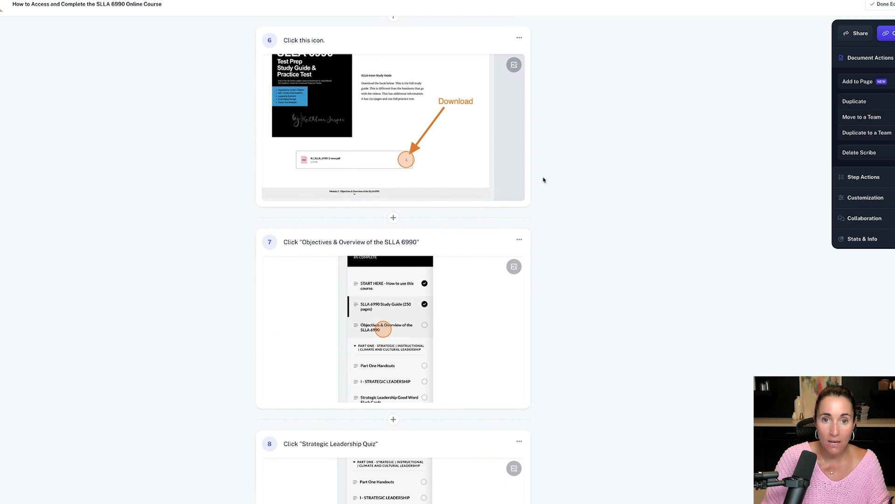
pyautogui.scroll(-8, 543, 179)
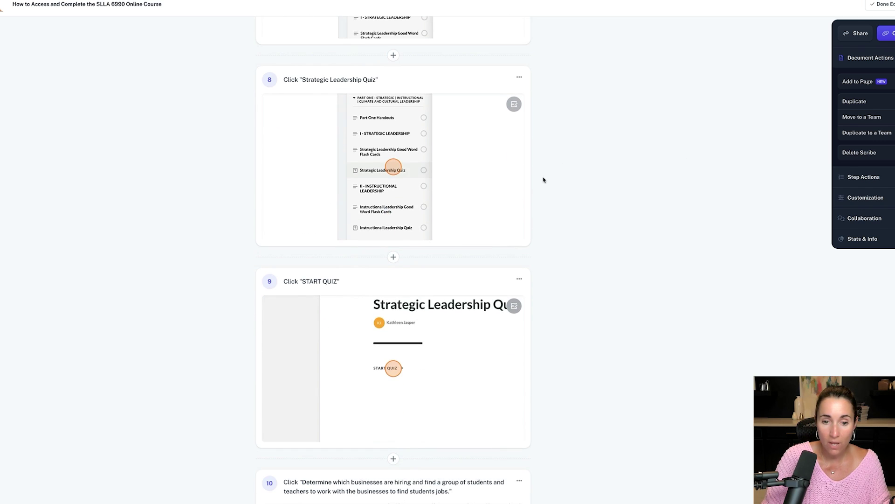
pyautogui.scroll(-4, 544, 180)
pyautogui.scroll(20, 543, 180)
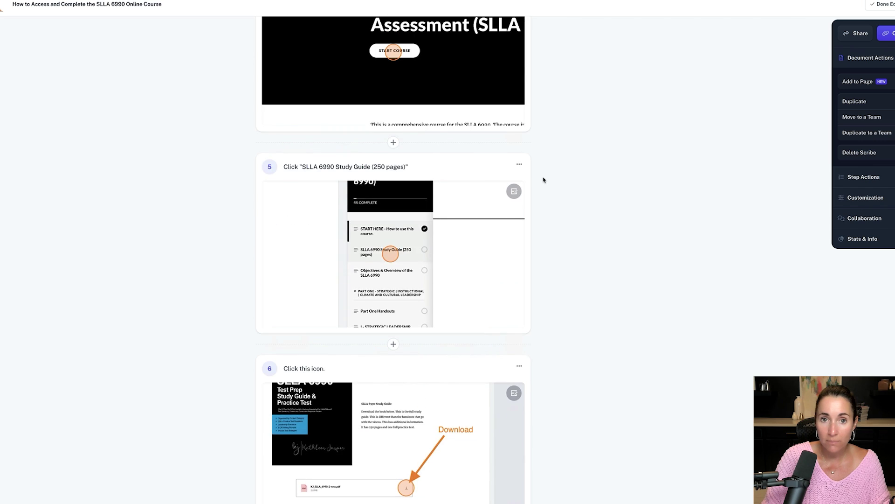
pyautogui.scroll(10, 544, 180)
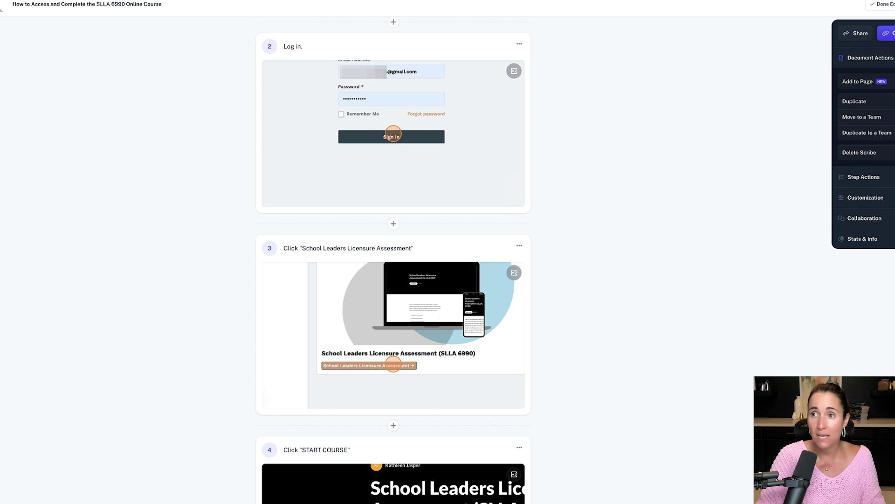
# Load the pasted share link in a new tab and scroll through the published guide.
pyautogui.hotkey('ctrl', 't')
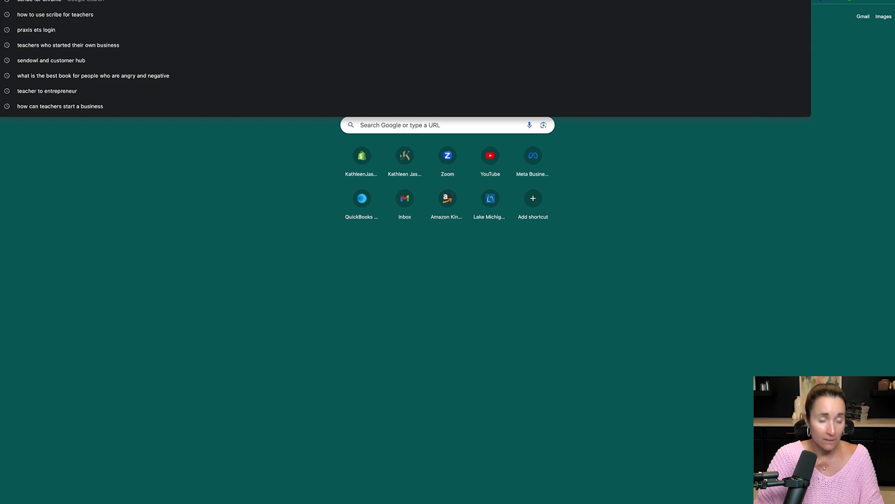
pyautogui.write('https://scribehow.com/shared/How_to_Access_and_Complete_the_SLLA_6990_Online_Course__cpNmIz1sS7uJZ5uMhY44PQ')
pyautogui.press('Return')
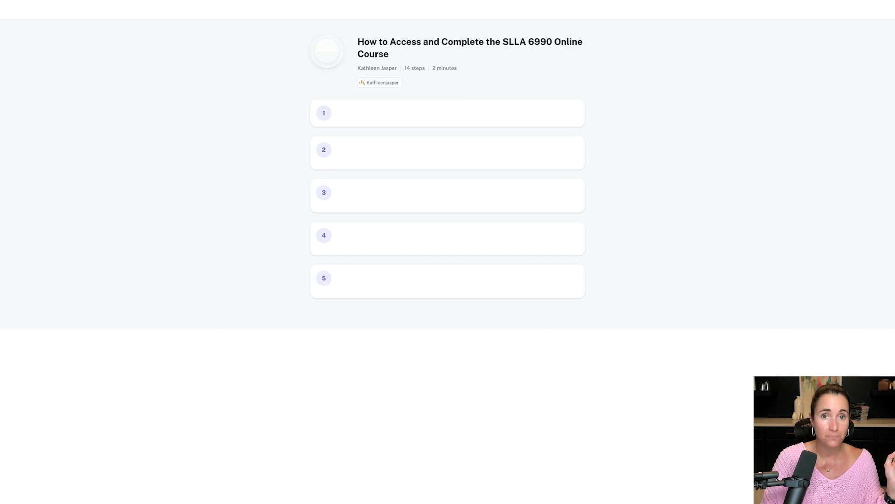
pyautogui.scroll(-15, 581, 149)
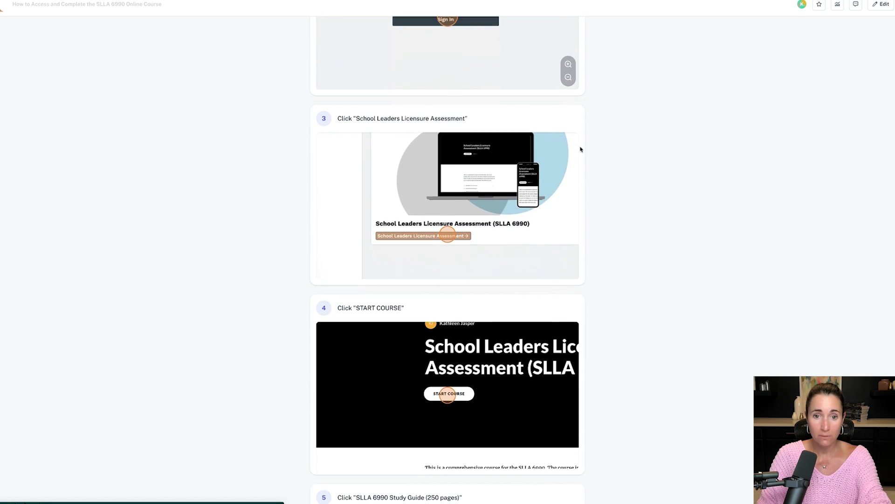
pyautogui.scroll(-6, 581, 150)
pyautogui.scroll(19, 581, 149)
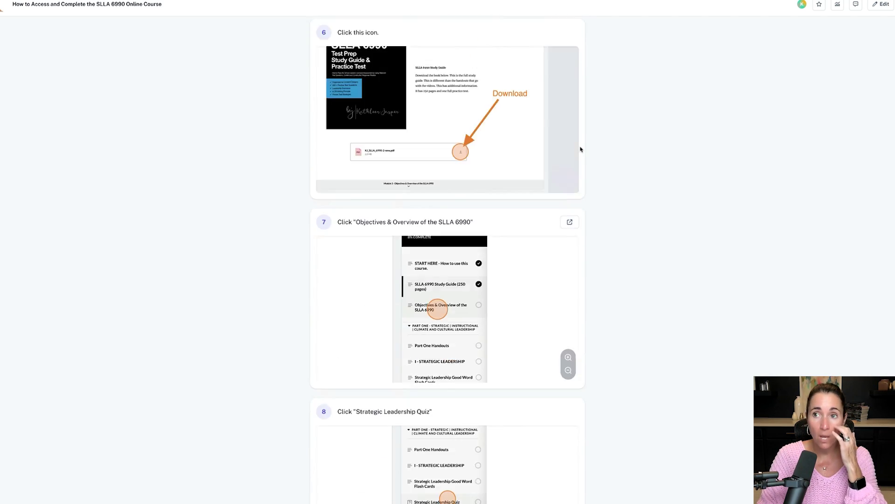
pyautogui.scroll(4, 581, 149)
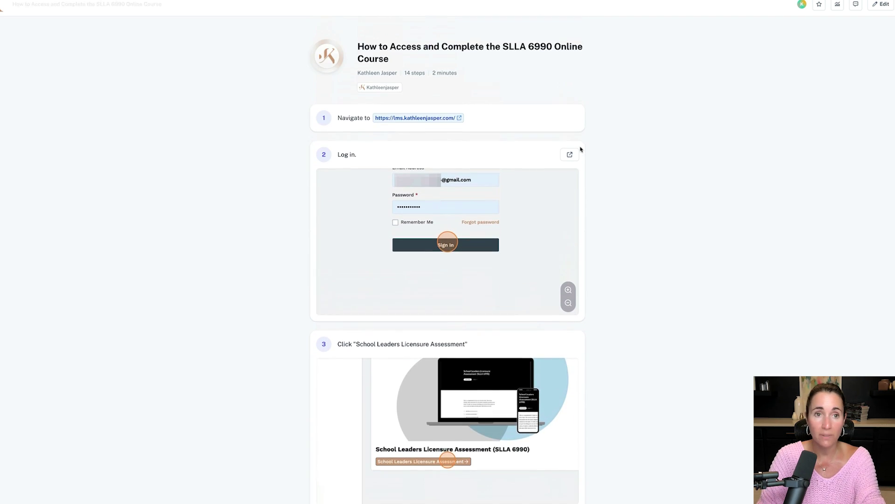
pyautogui.scroll(-12, 581, 150)
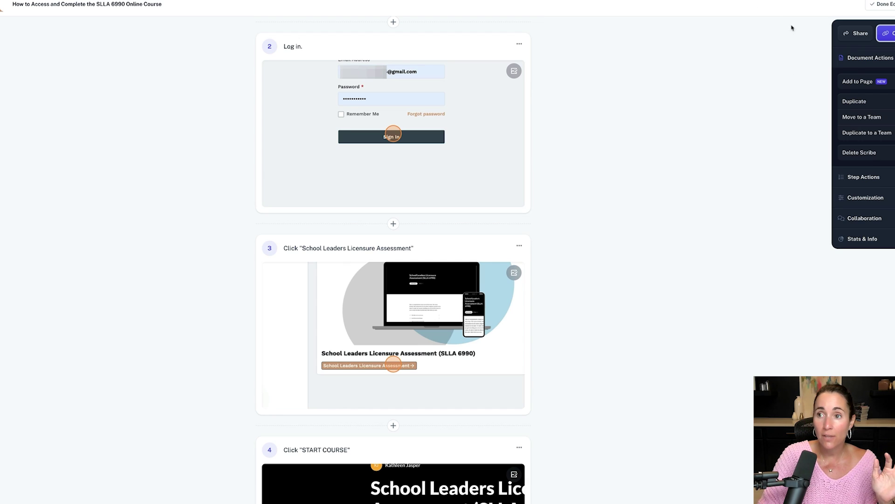
# Bring up the Export choices under the guide's Share options.
pyautogui.click(853, 34)
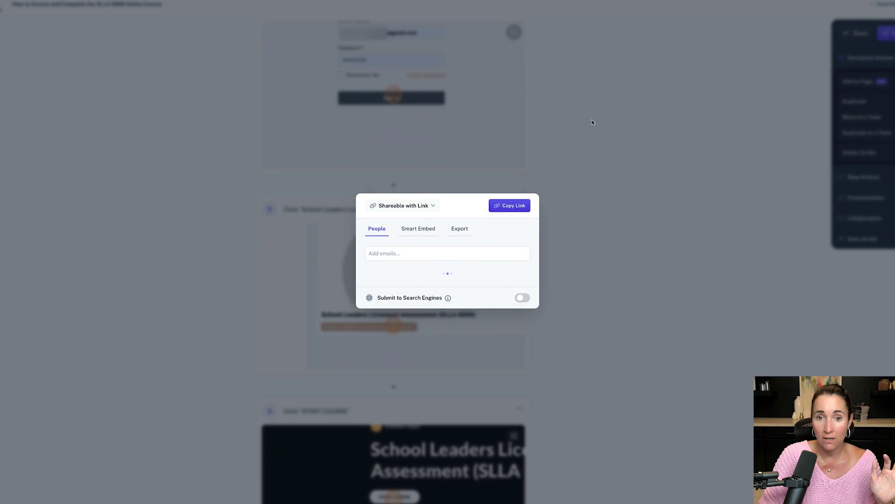
pyautogui.click(460, 220)
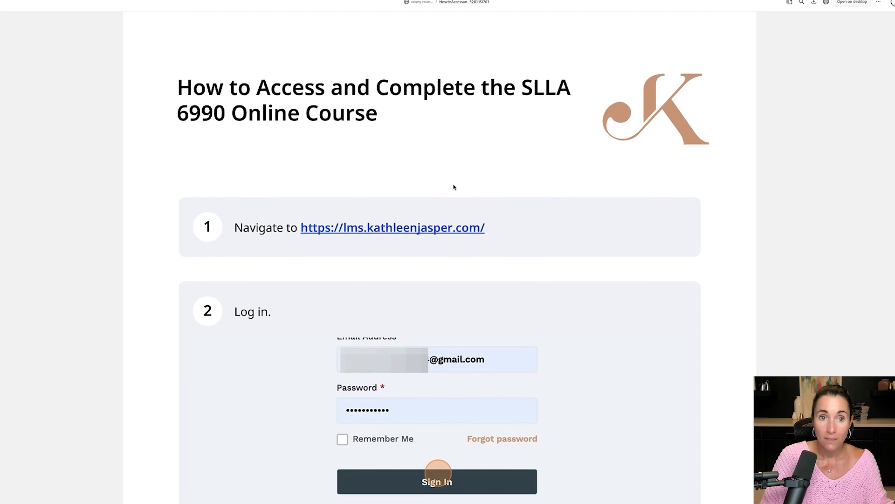
# Scroll down through the exported PDF guide to review its steps up to step 11.
pyautogui.scroll(-12, 453, 187)
pyautogui.scroll(-15, 454, 187)
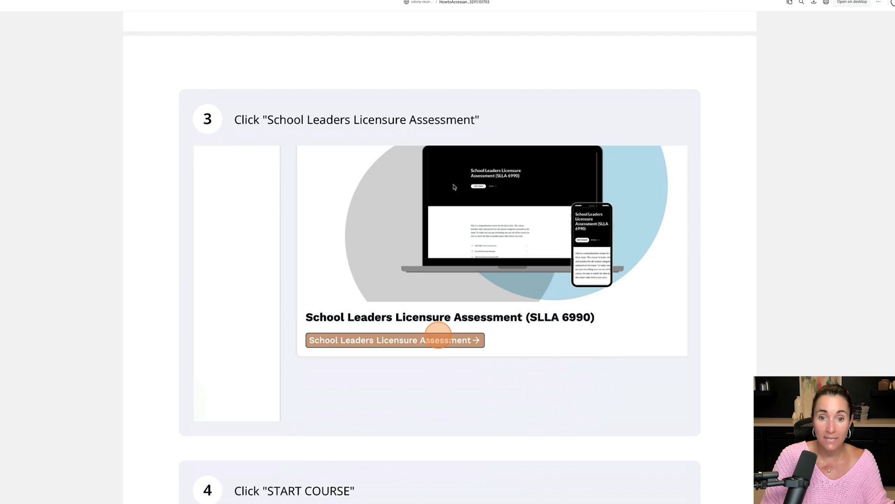
pyautogui.scroll(-12, 454, 187)
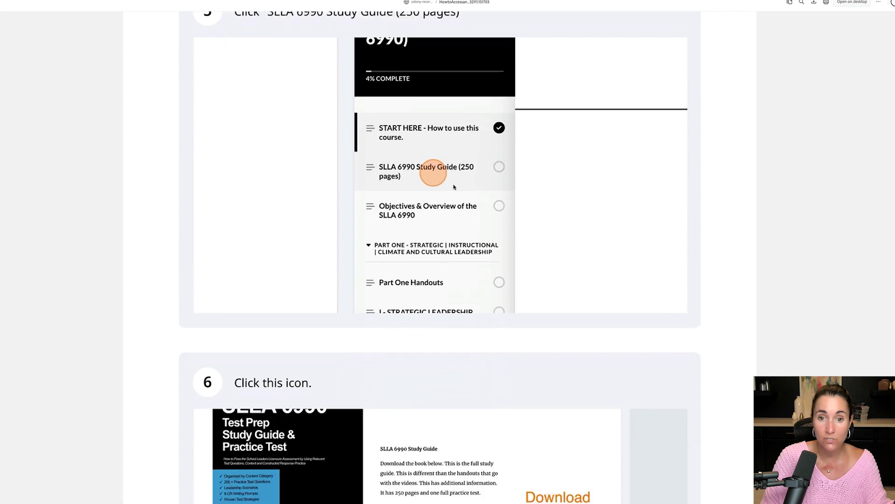
pyautogui.scroll(-20, 453, 187)
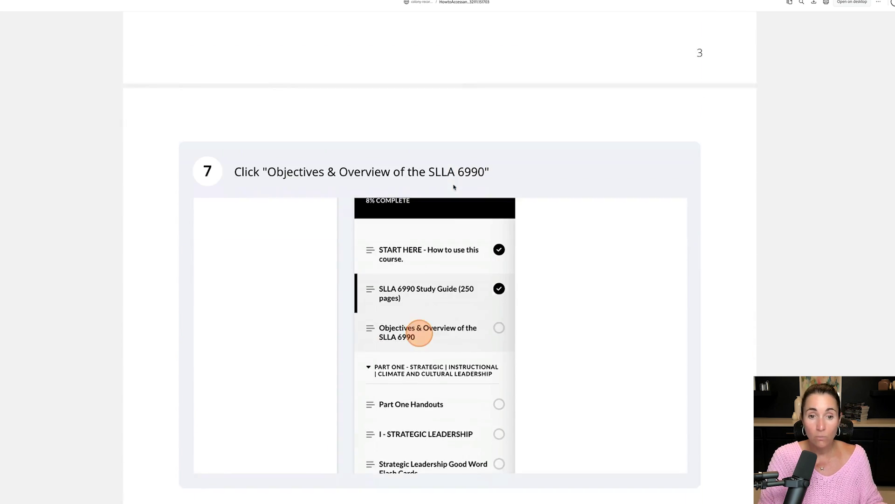
pyautogui.scroll(-2, 454, 187)
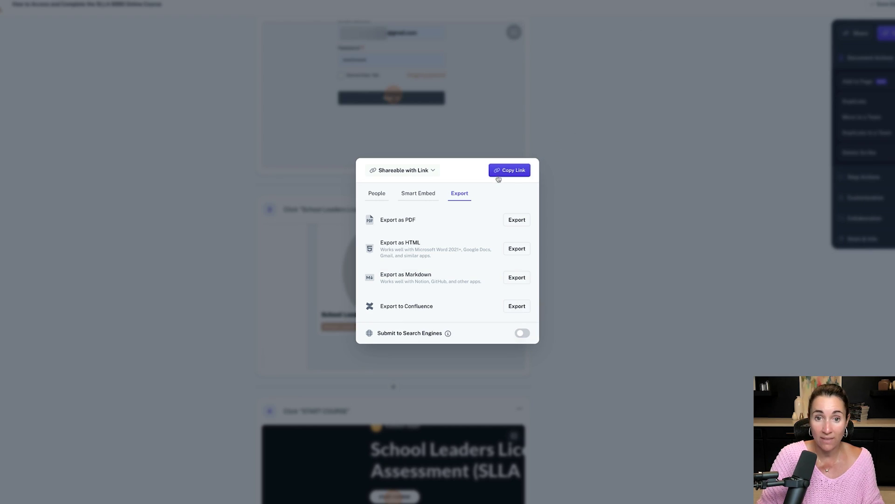
# Show the Smart Embed code, then select and copy the full embed snippet.
pyautogui.click(427, 196)
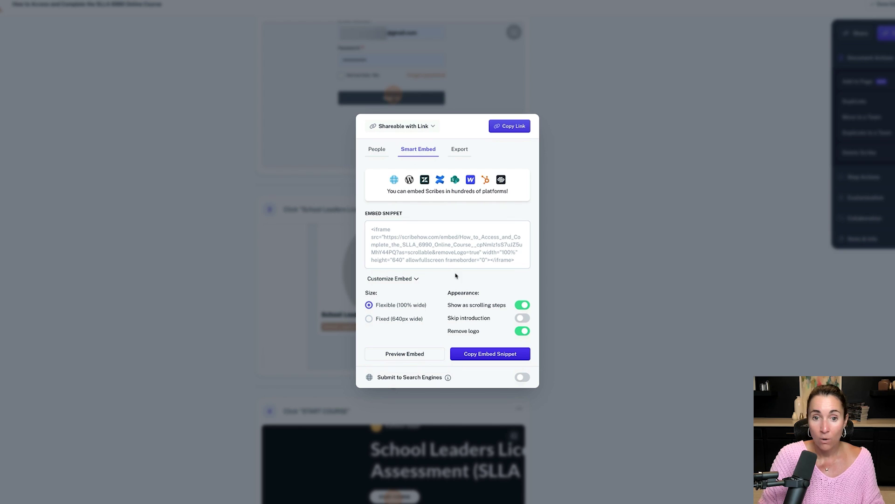
pyautogui.click(385, 237)
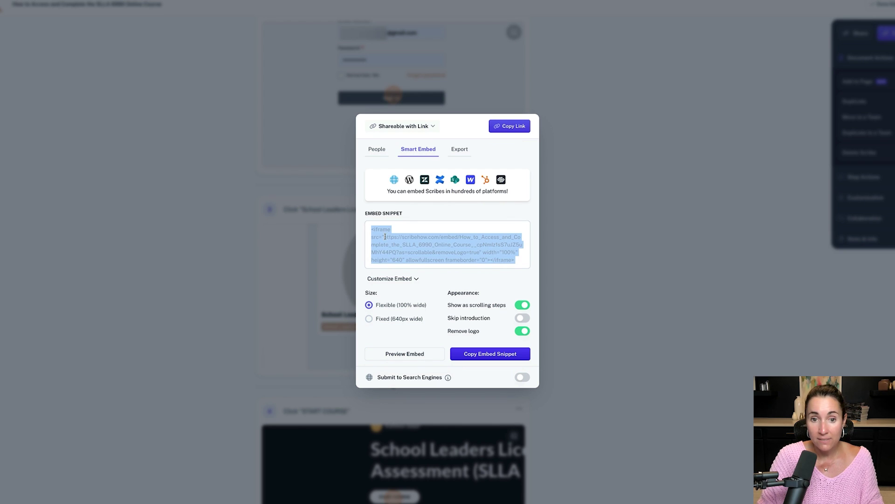
pyautogui.click(497, 355)
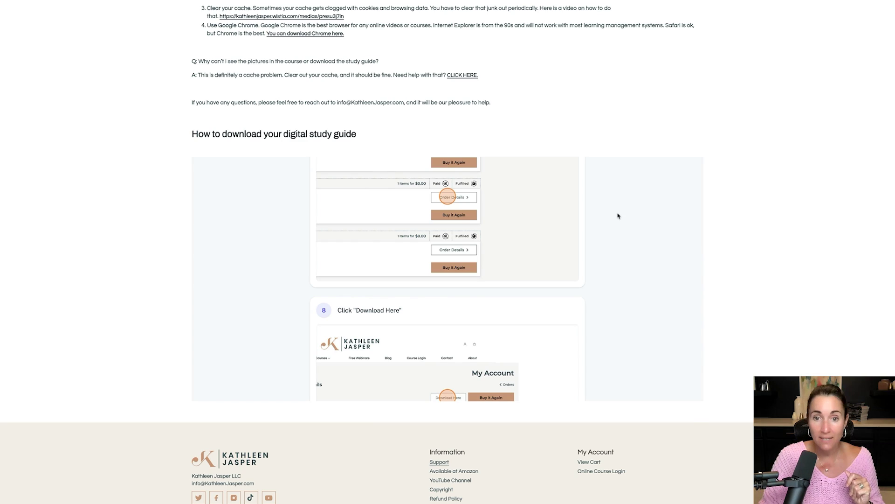
pyautogui.scroll(15, 619, 215)
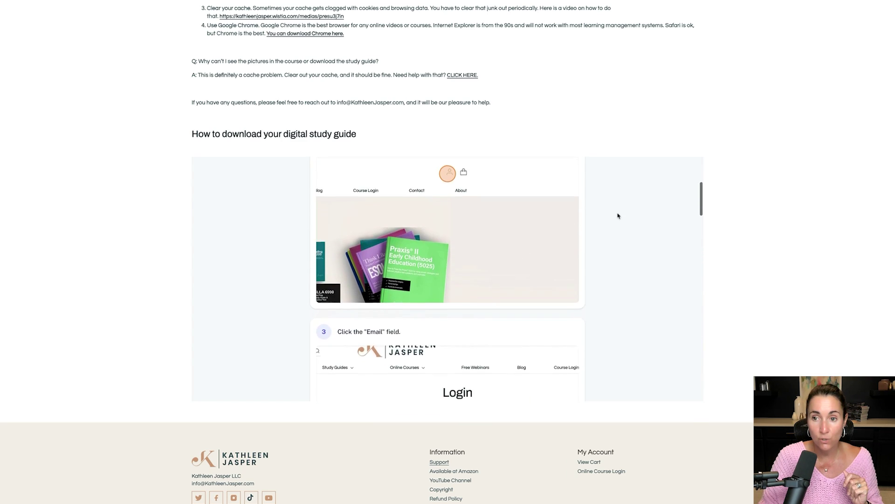
pyautogui.scroll(4, 619, 216)
pyautogui.moveTo(192, 136); pyautogui.dragTo(356, 135)
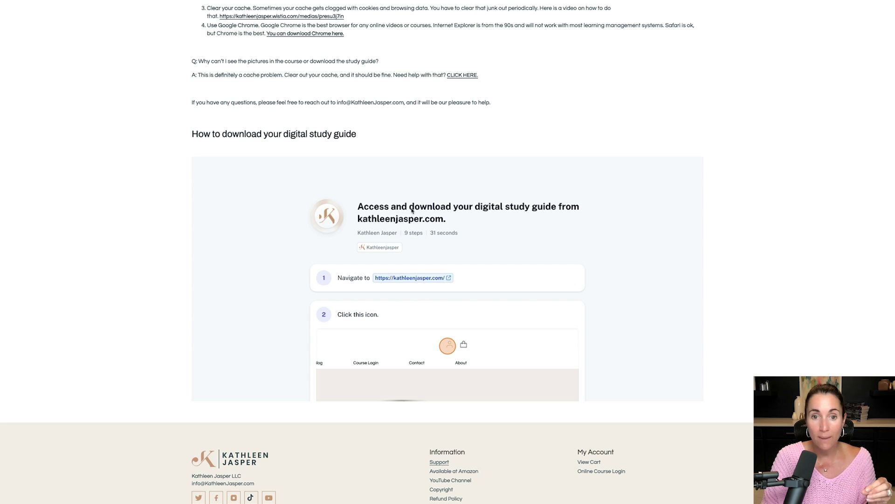
pyautogui.scroll(-10, 411, 211)
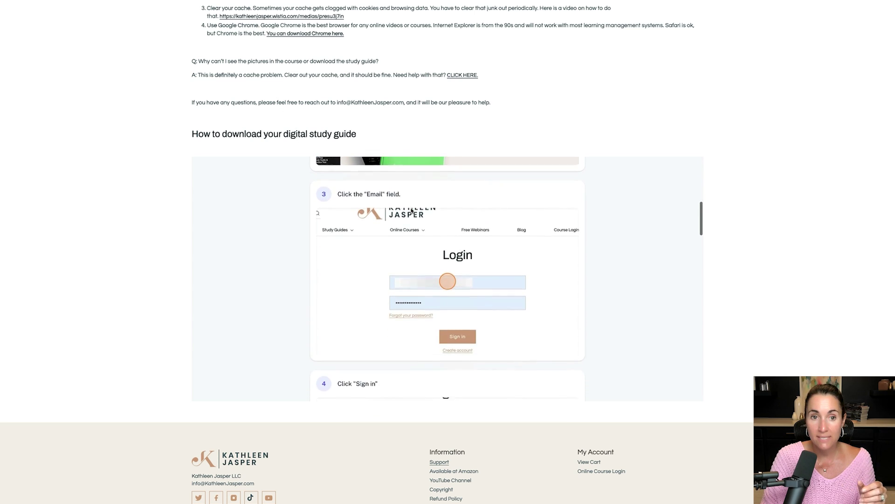
pyautogui.scroll(-10, 411, 211)
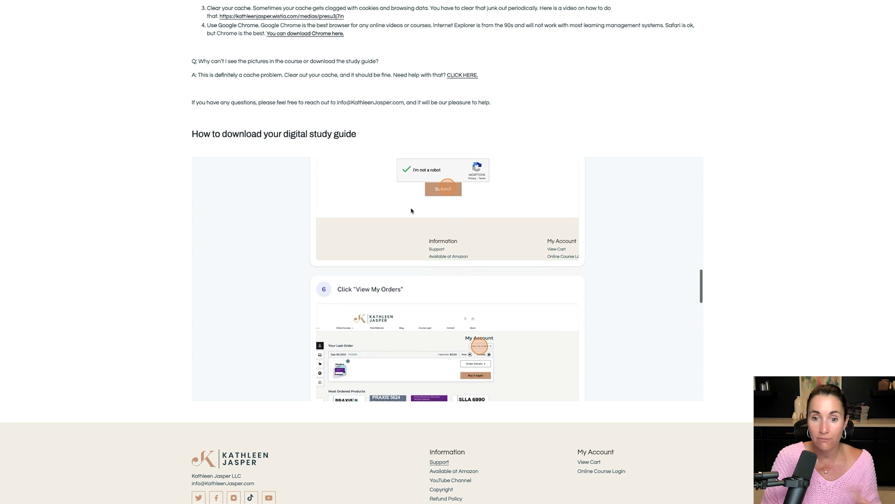
pyautogui.scroll(-10, 412, 210)
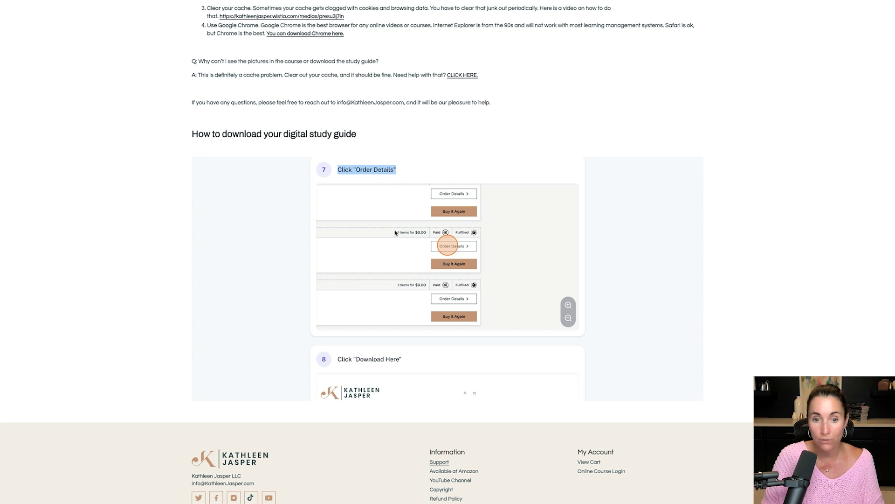
pyautogui.scroll(-10, 395, 232)
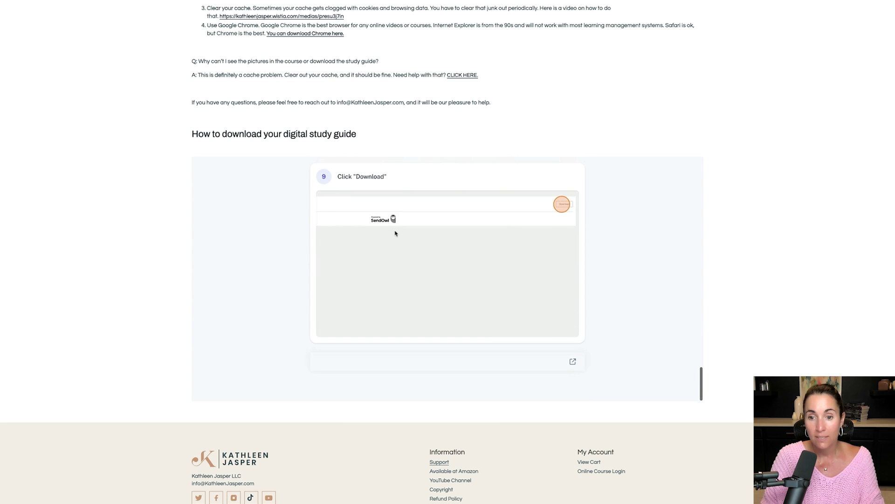
pyautogui.scroll(15, 395, 232)
pyautogui.scroll(6, 284, 74)
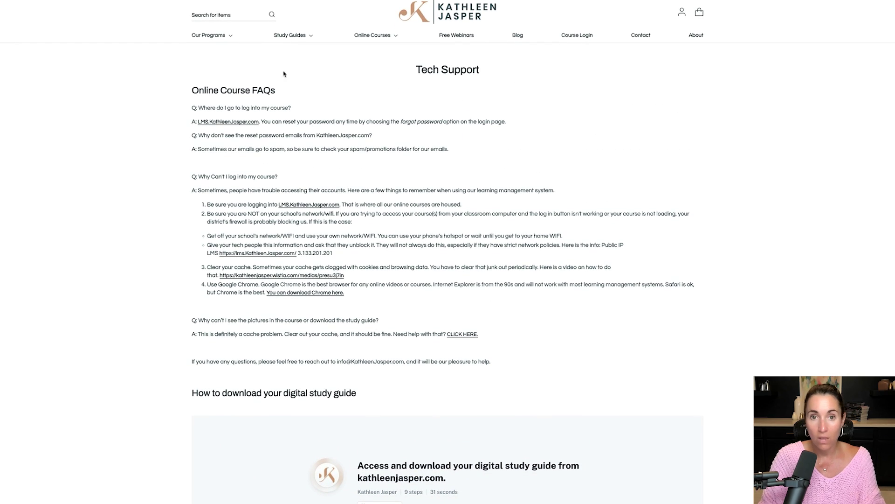